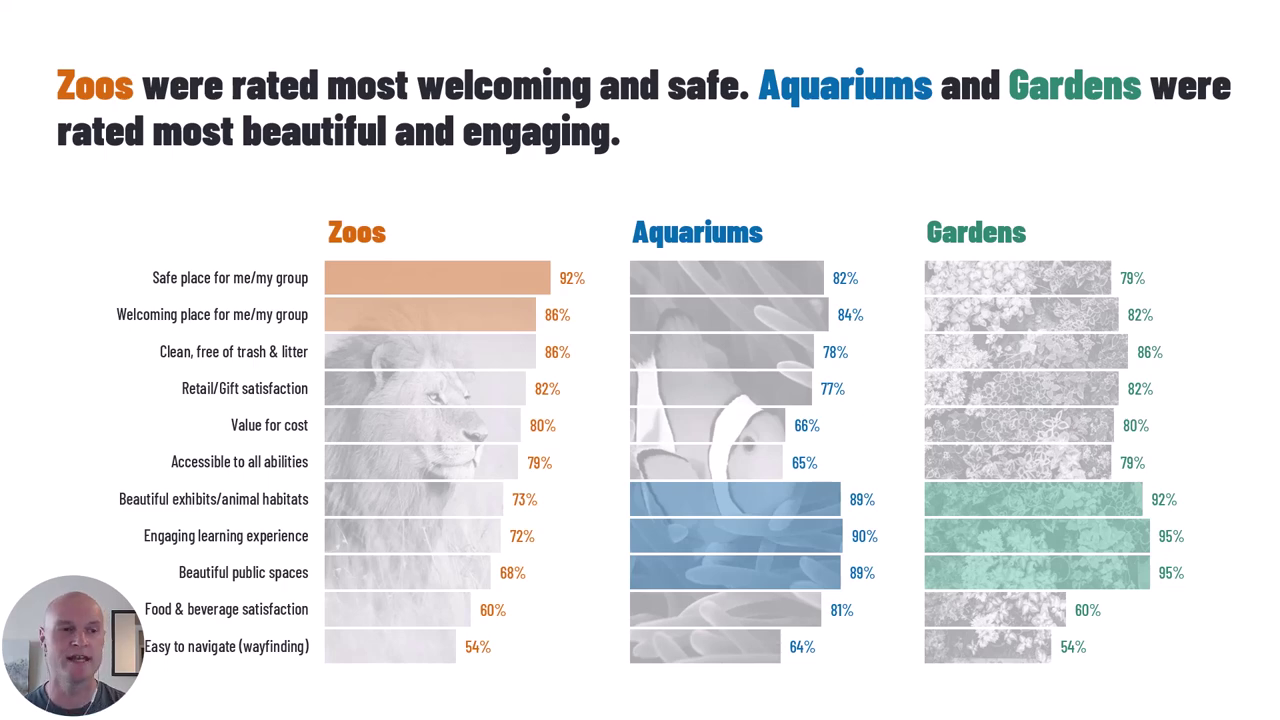
- Insert the lion-in-tall-grass stock photo on slide 2 and shrink it to 2.64" × 3.96" below the title
{"action": "key", "text": "Escape"}
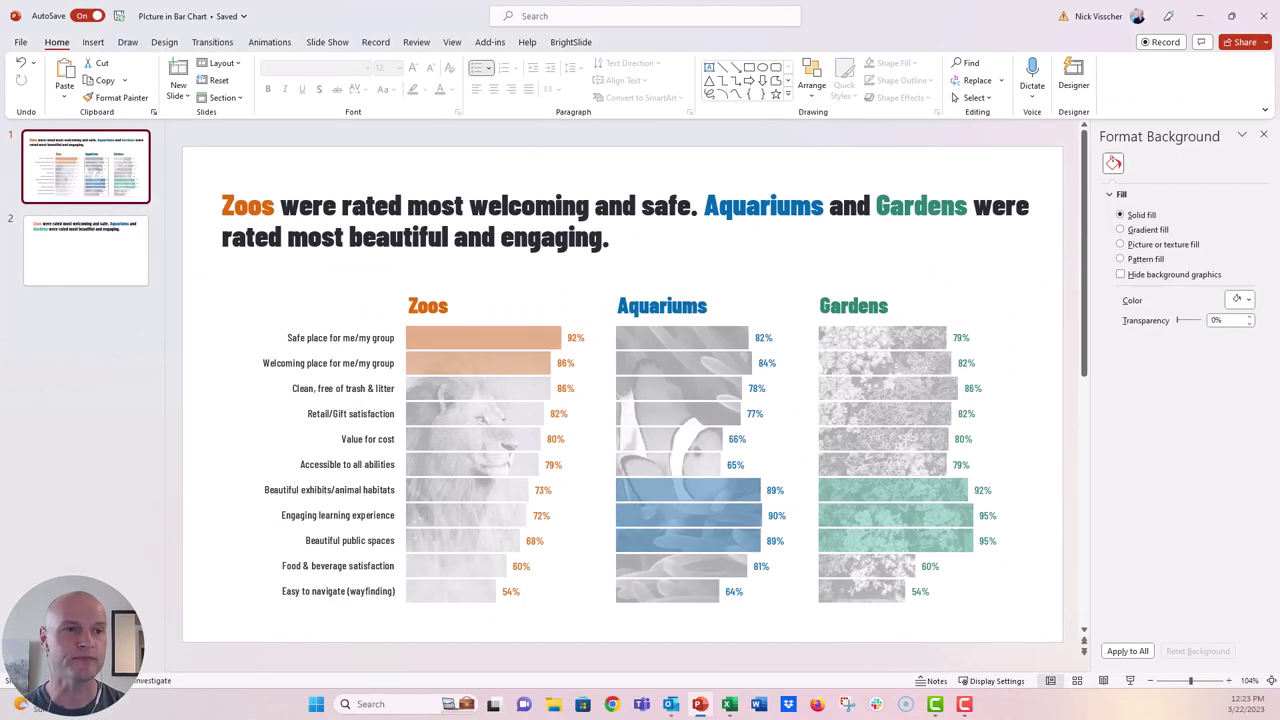
{"action": "left_click", "coordinate": [143, 285]}
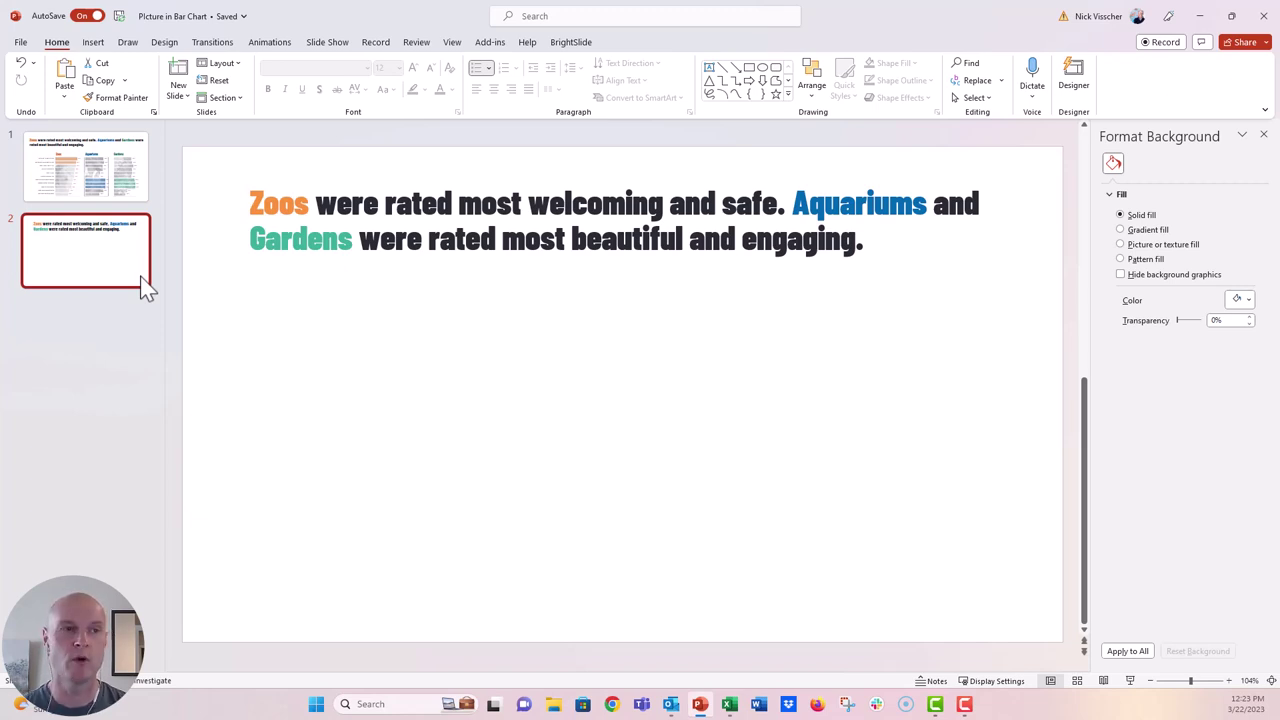
{"action": "left_click", "coordinate": [98, 44]}
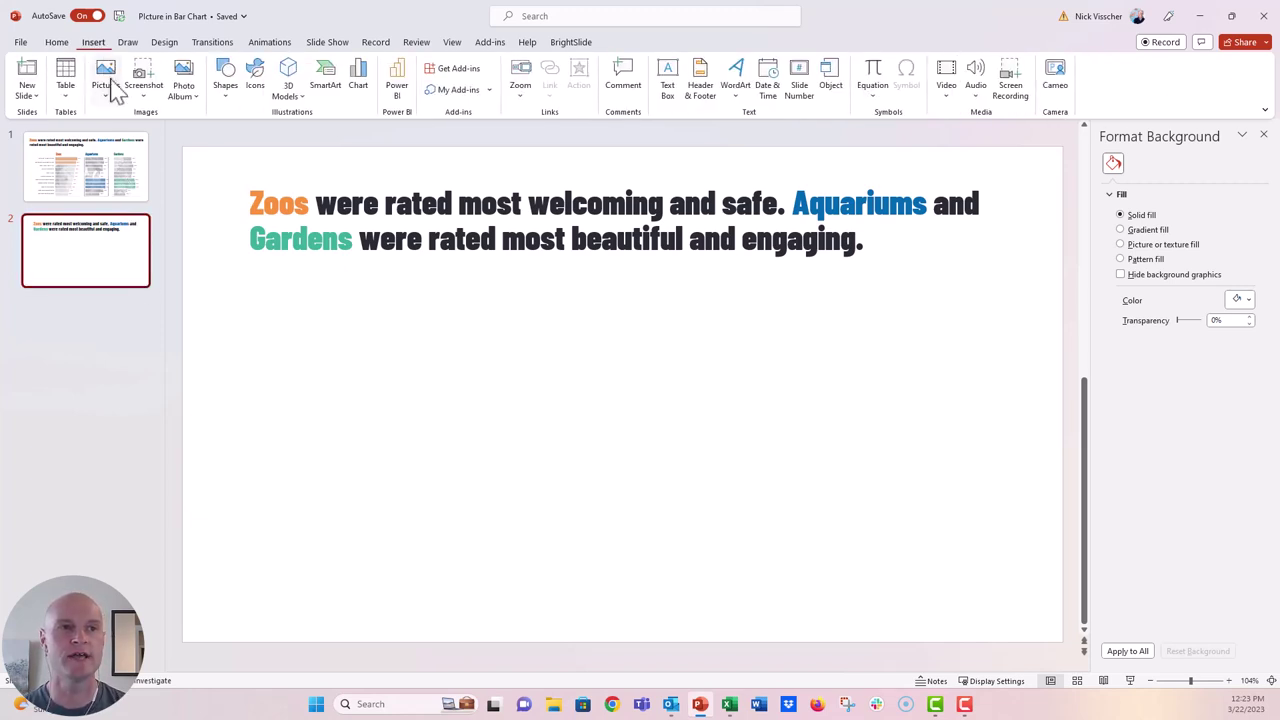
{"action": "left_click", "coordinate": [115, 95]}
{"action": "left_click", "coordinate": [145, 152]}
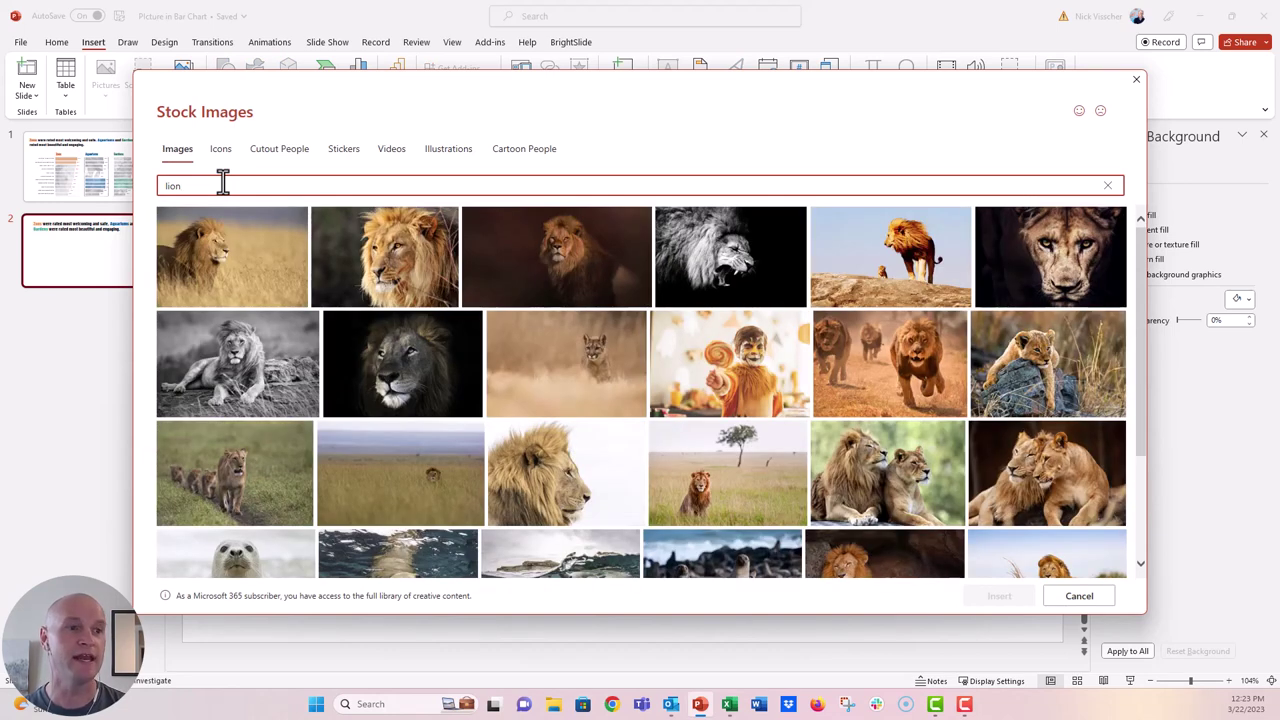
{"action": "left_click", "coordinate": [248, 287]}
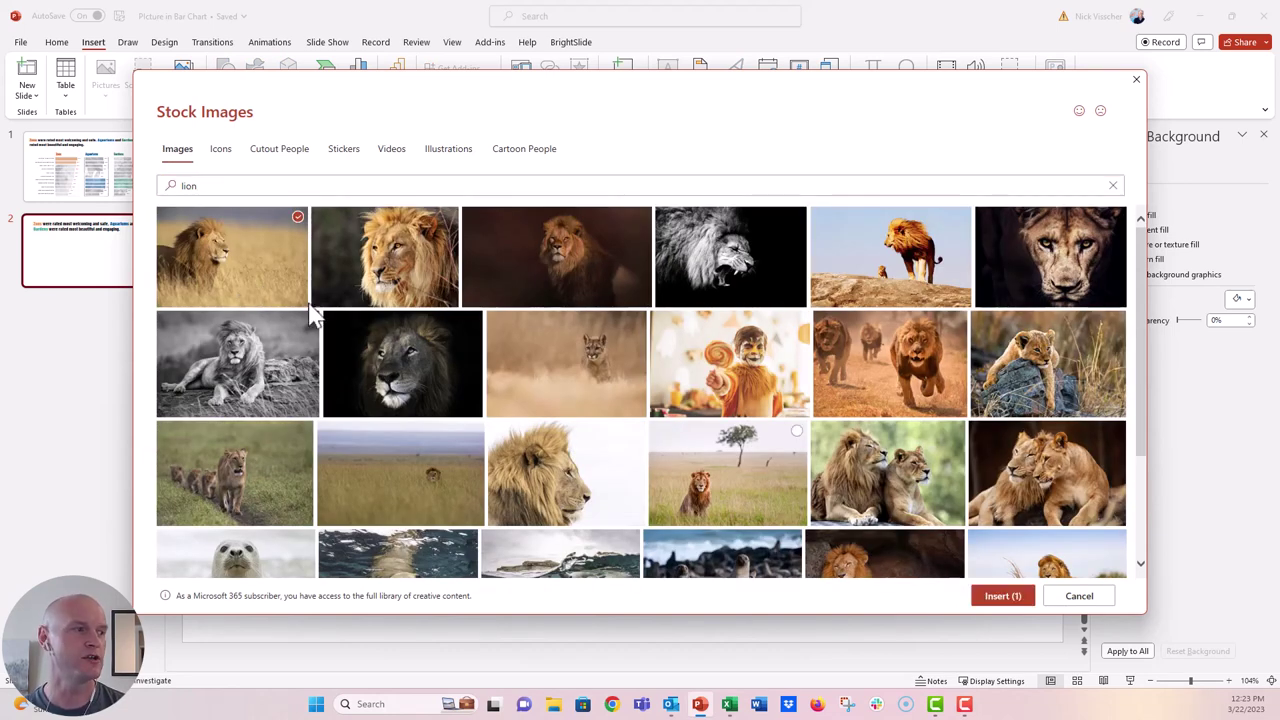
{"action": "left_click", "coordinate": [995, 595]}
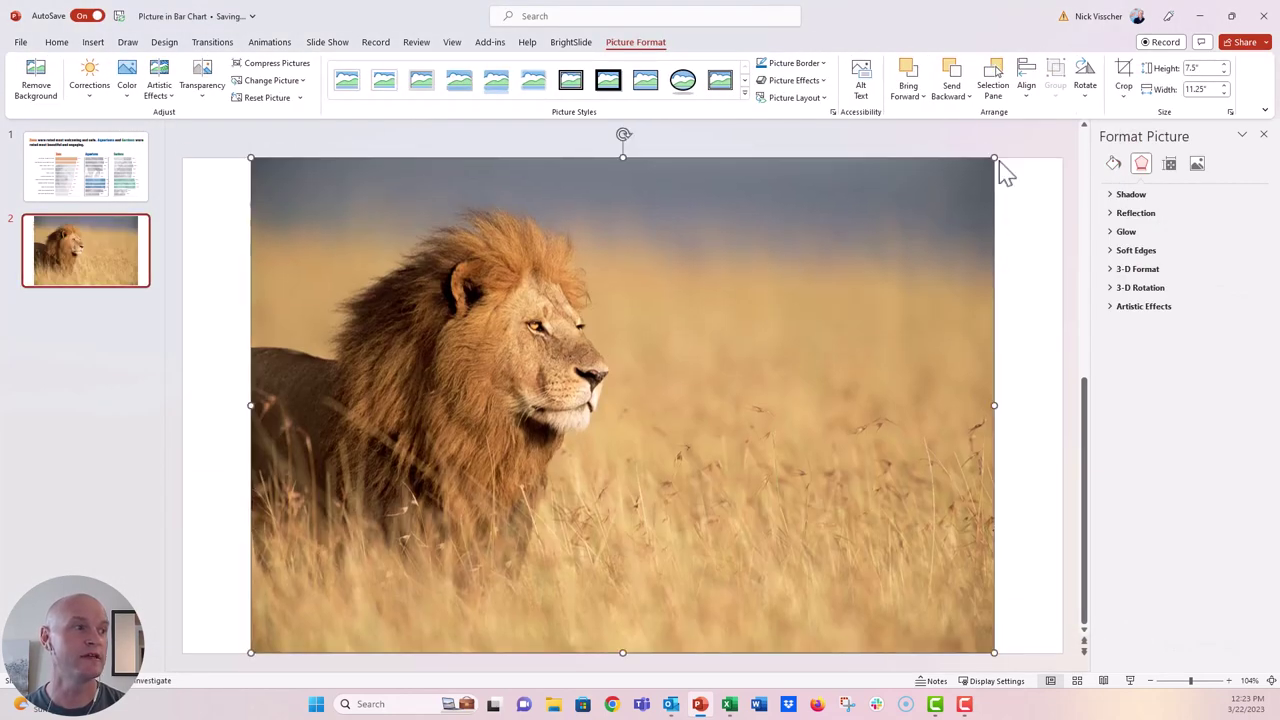
{"action": "left_click_drag", "start_coordinate": [993, 160], "coordinate": [369, 340]}
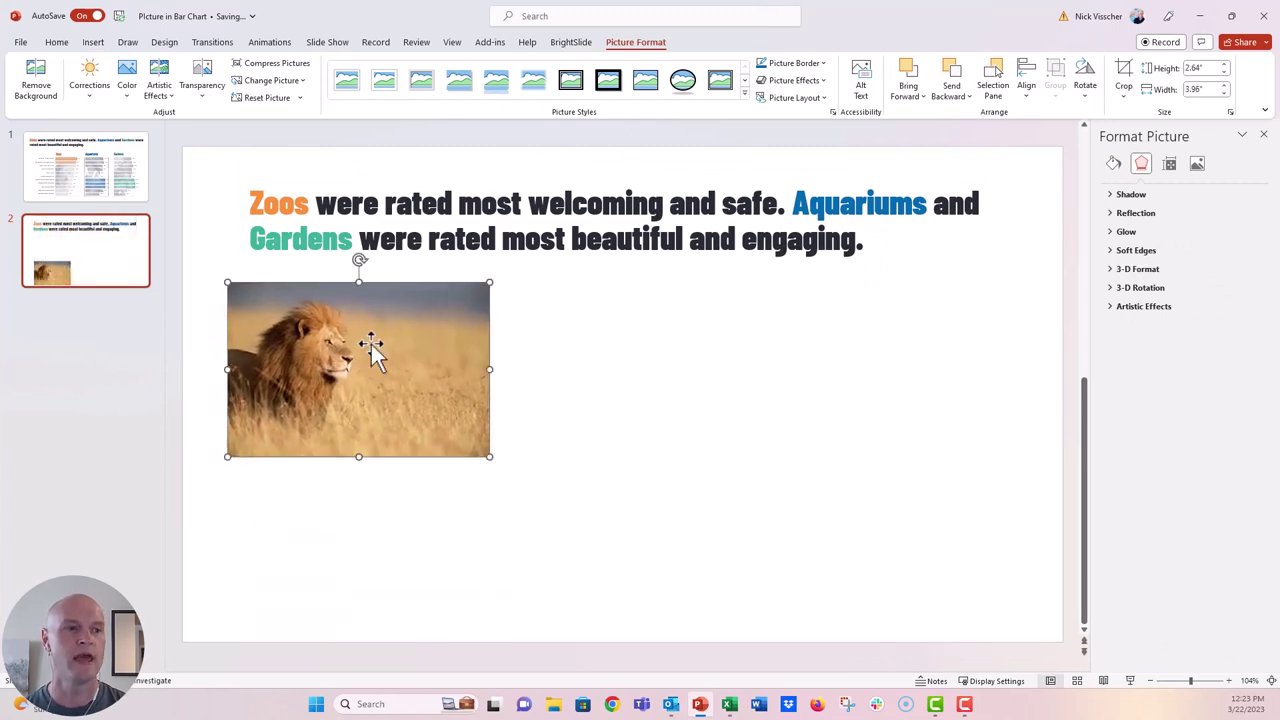
- Insert the clownfish-in-anemone stock photo onto slide 2
{"action": "left_click", "coordinate": [93, 42]}
{"action": "left_click", "coordinate": [105, 84]}
{"action": "left_click", "coordinate": [130, 162]}
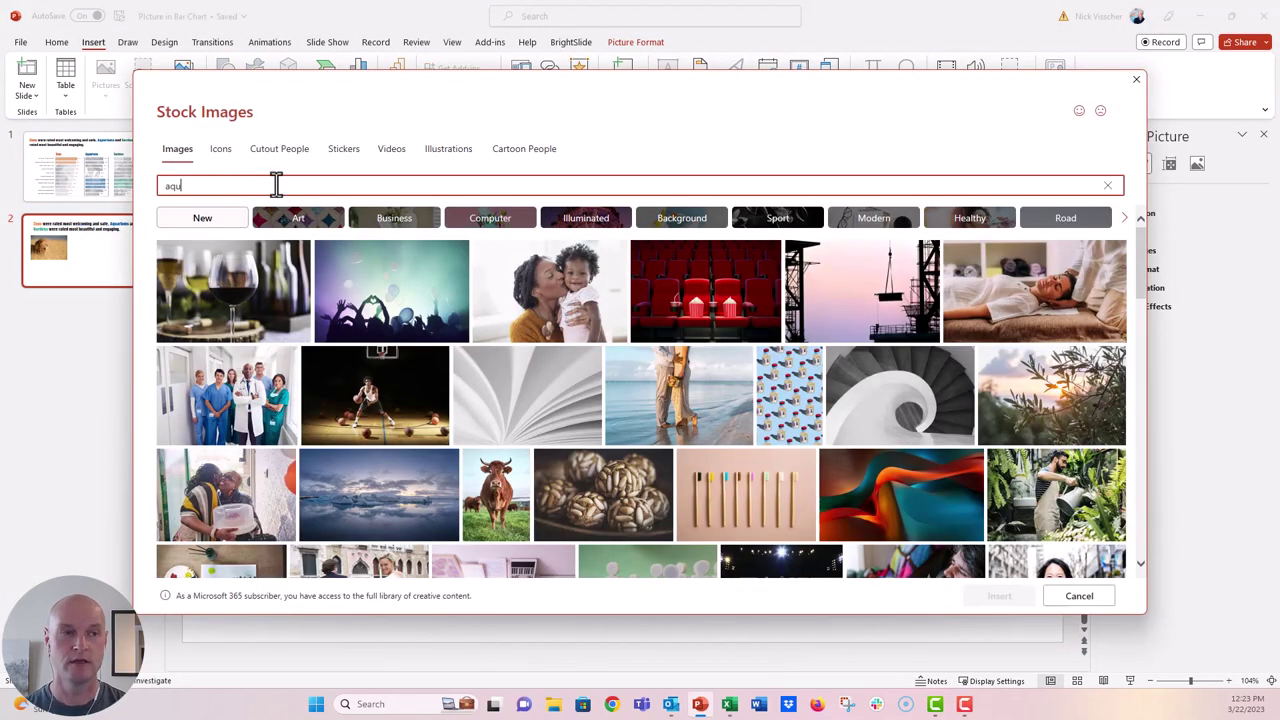
{"action": "type", "text": "m"}
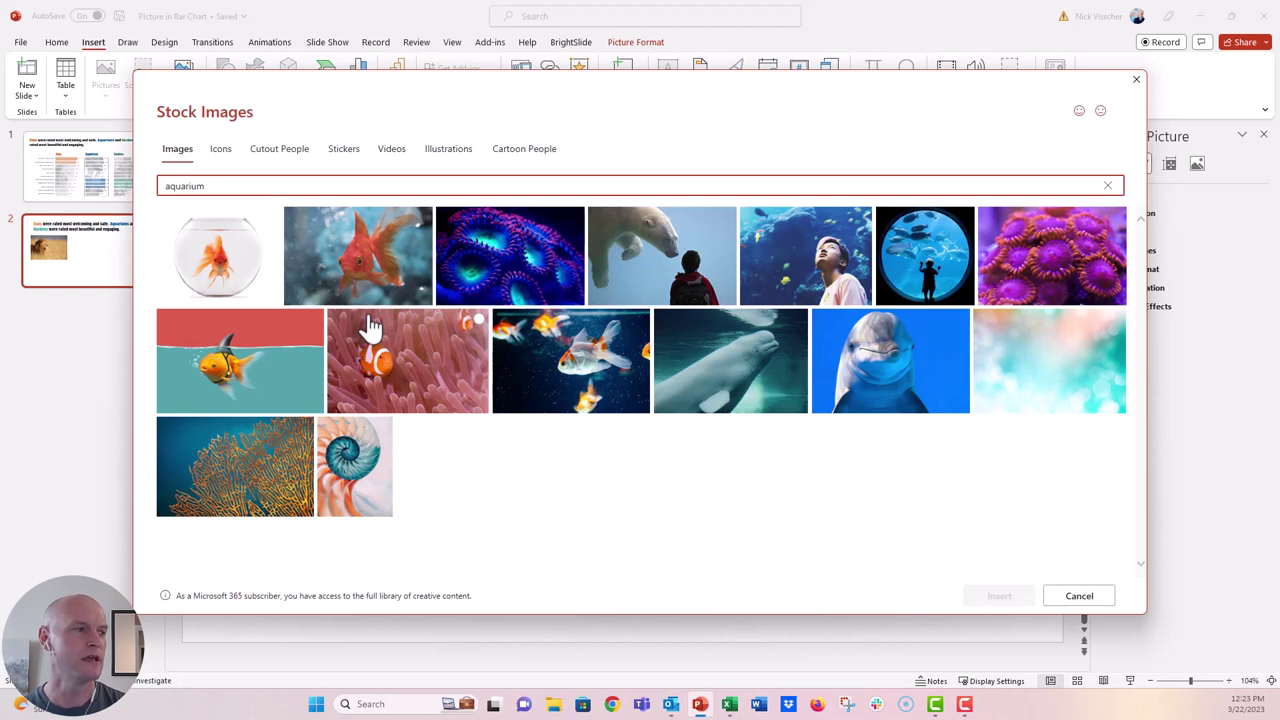
{"action": "left_click", "coordinate": [460, 390]}
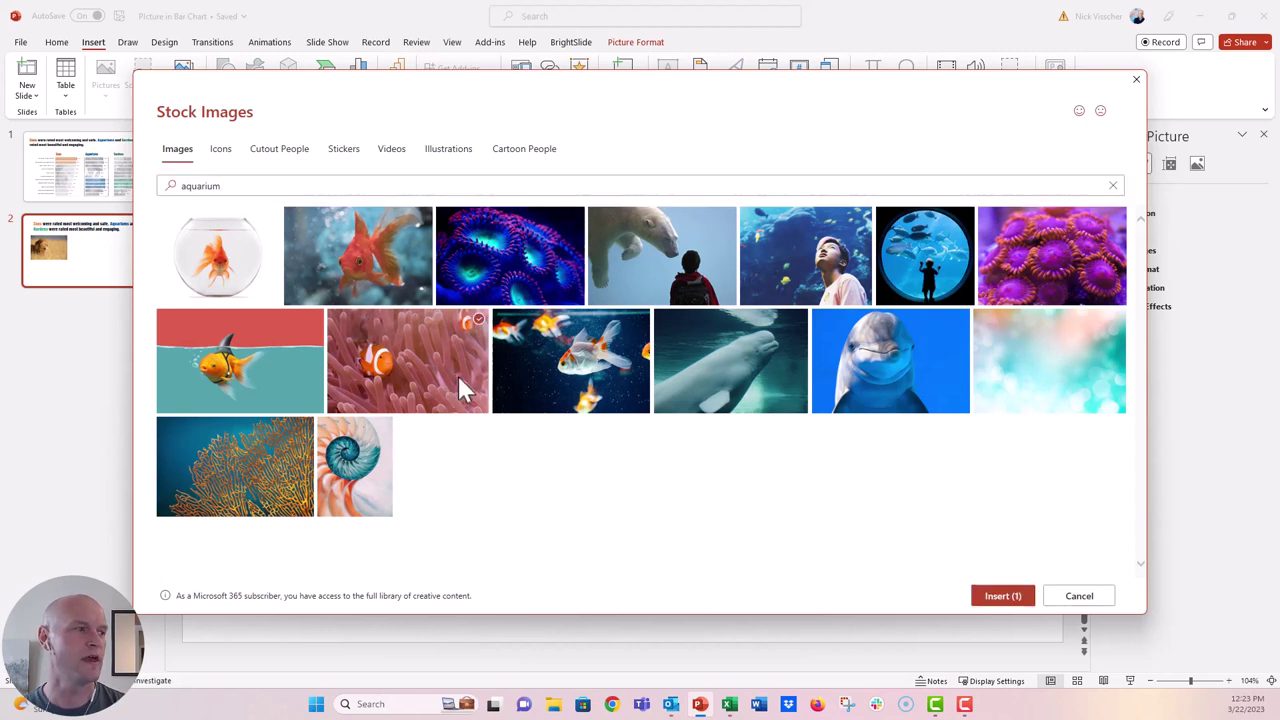
{"action": "left_click", "coordinate": [1000, 597]}
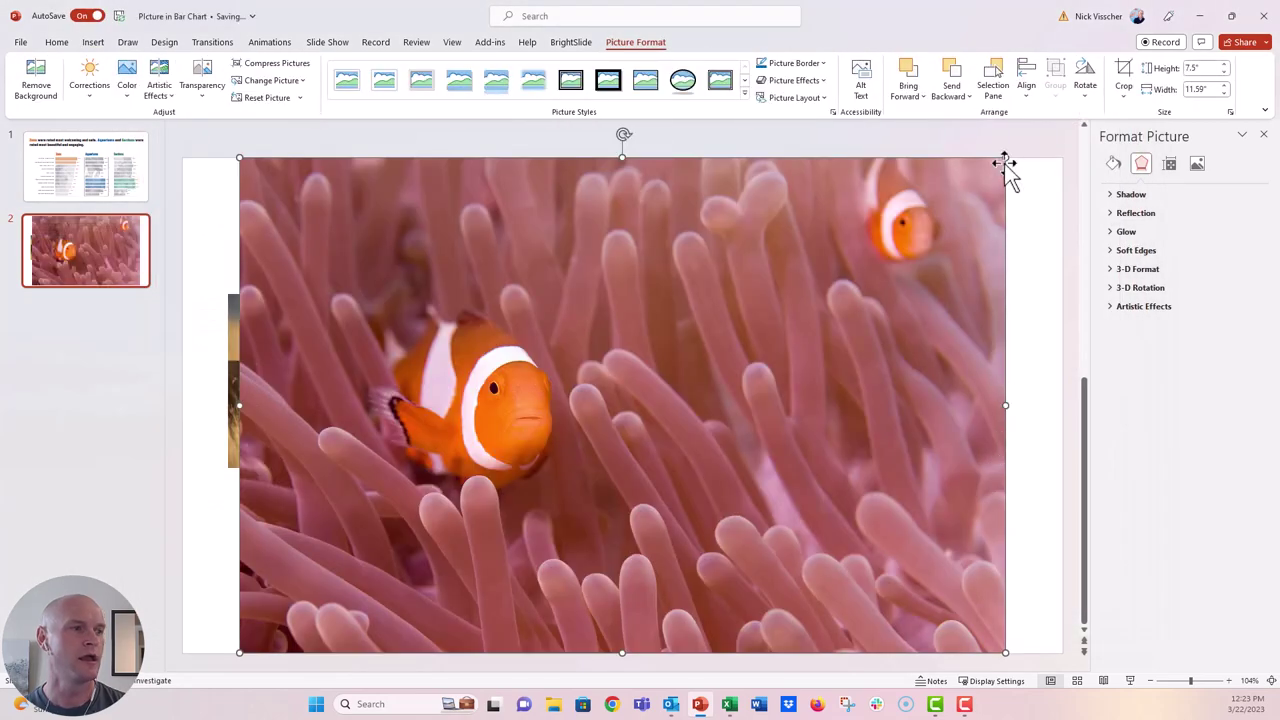
- Resize the clownfish photo to 2.64" × 4.08" and place it beside the lion photo
{"action": "left_click_drag", "start_coordinate": [1005, 157], "coordinate": [471, 488]}
{"action": "left_click_drag", "start_coordinate": [350, 525], "coordinate": [623, 334]}
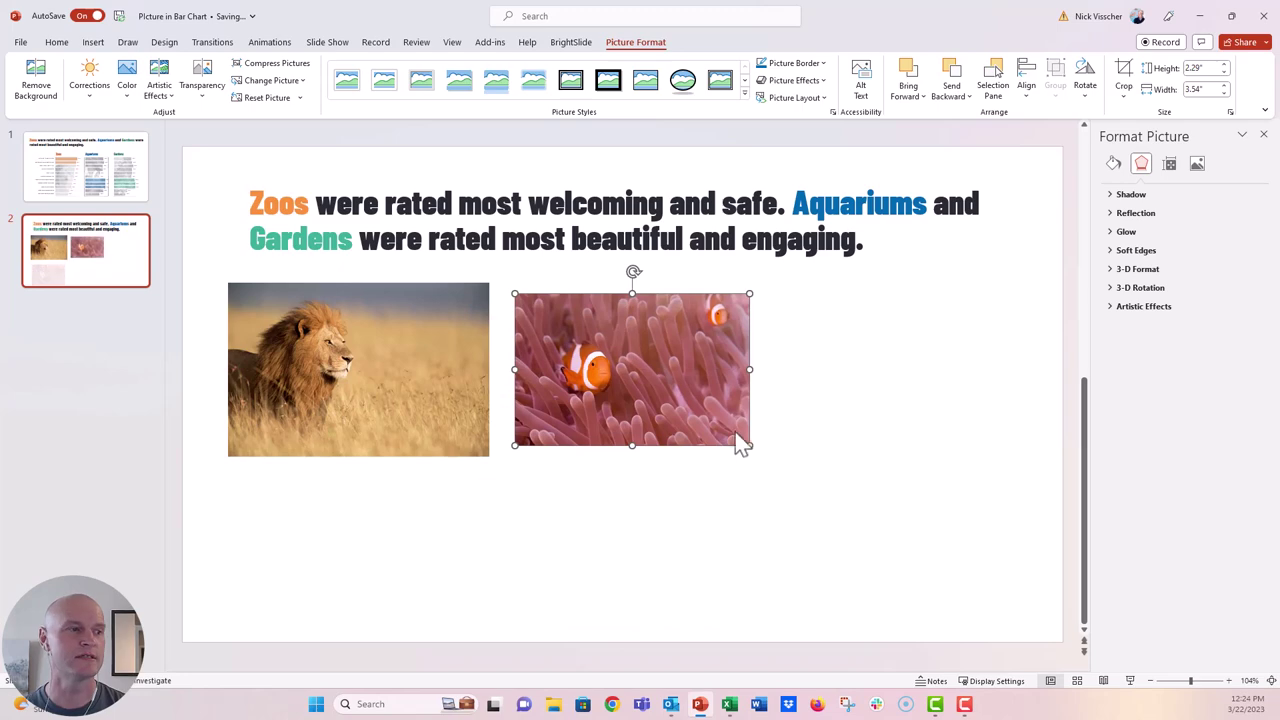
{"action": "left_click_drag", "start_coordinate": [750, 445], "coordinate": [714, 434]}
{"action": "left_click", "coordinate": [540, 540]}
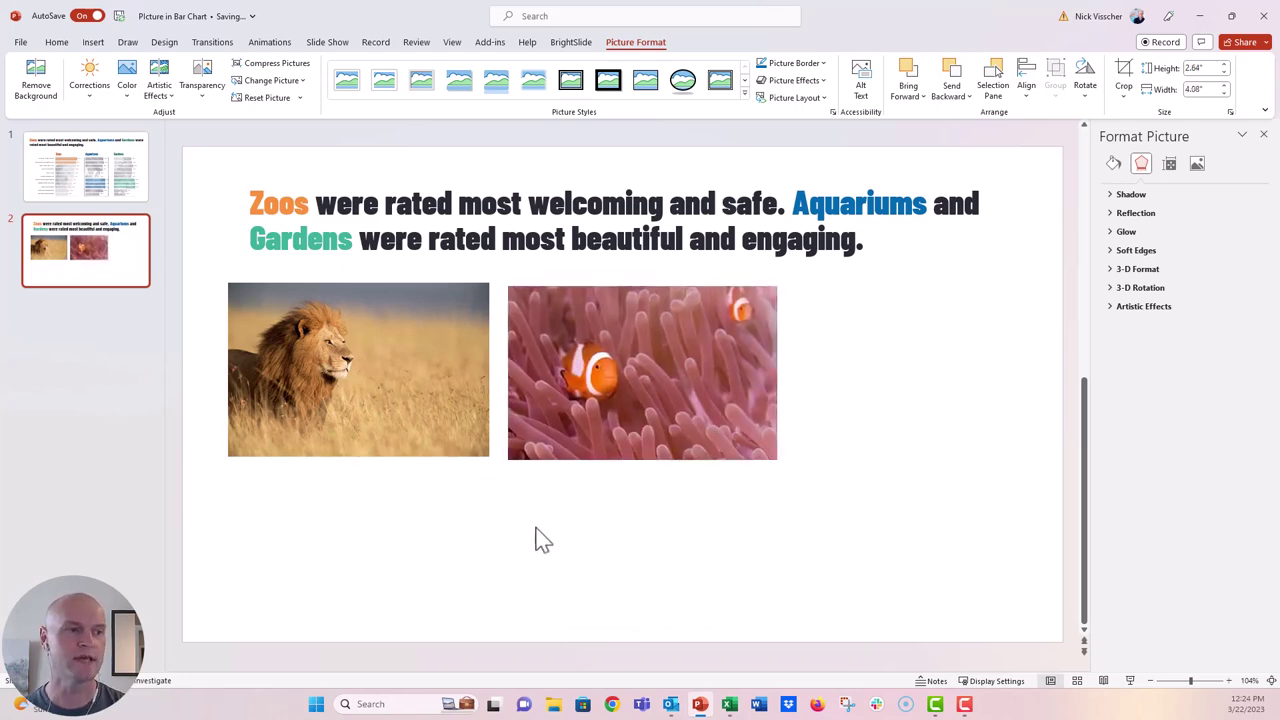
- Insert the colourful succulent-garden stock photo onto slide 2
{"action": "left_click", "coordinate": [94, 43]}
{"action": "left_click", "coordinate": [106, 88]}
{"action": "left_click", "coordinate": [123, 155]}
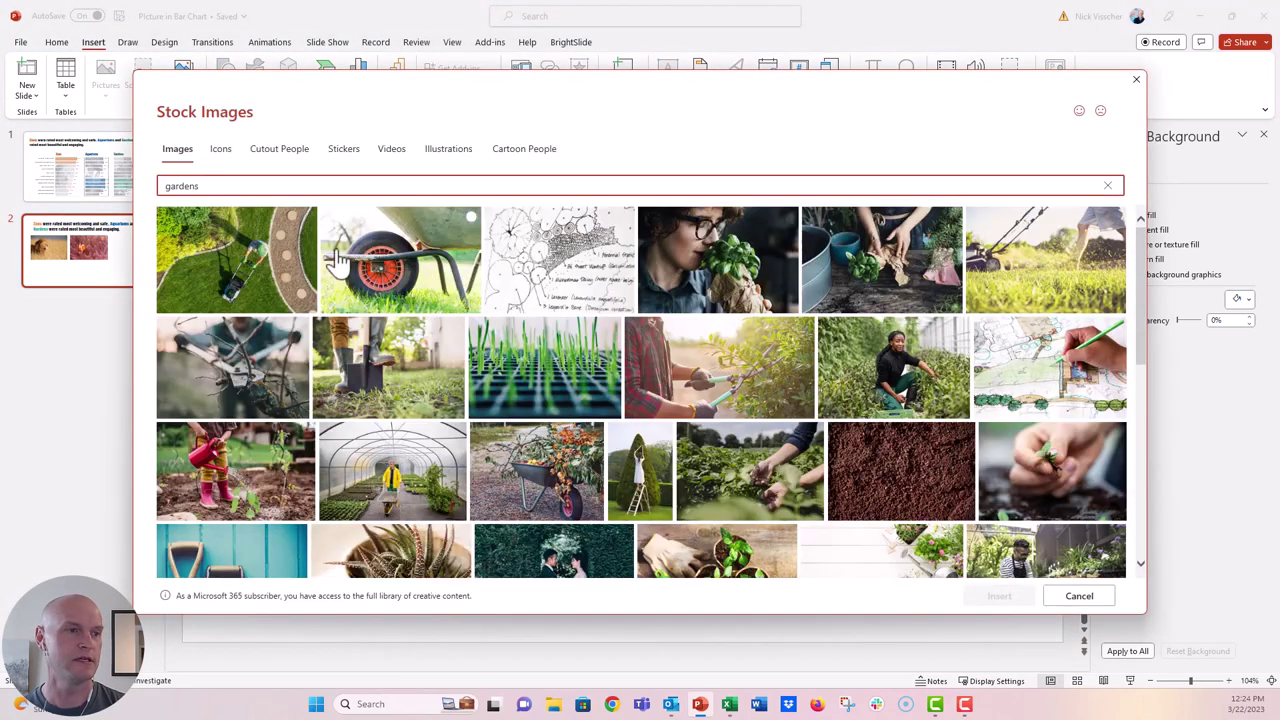
{"action": "scroll", "coordinate": [542, 345], "scroll_direction": "down", "scroll_amount": 5}
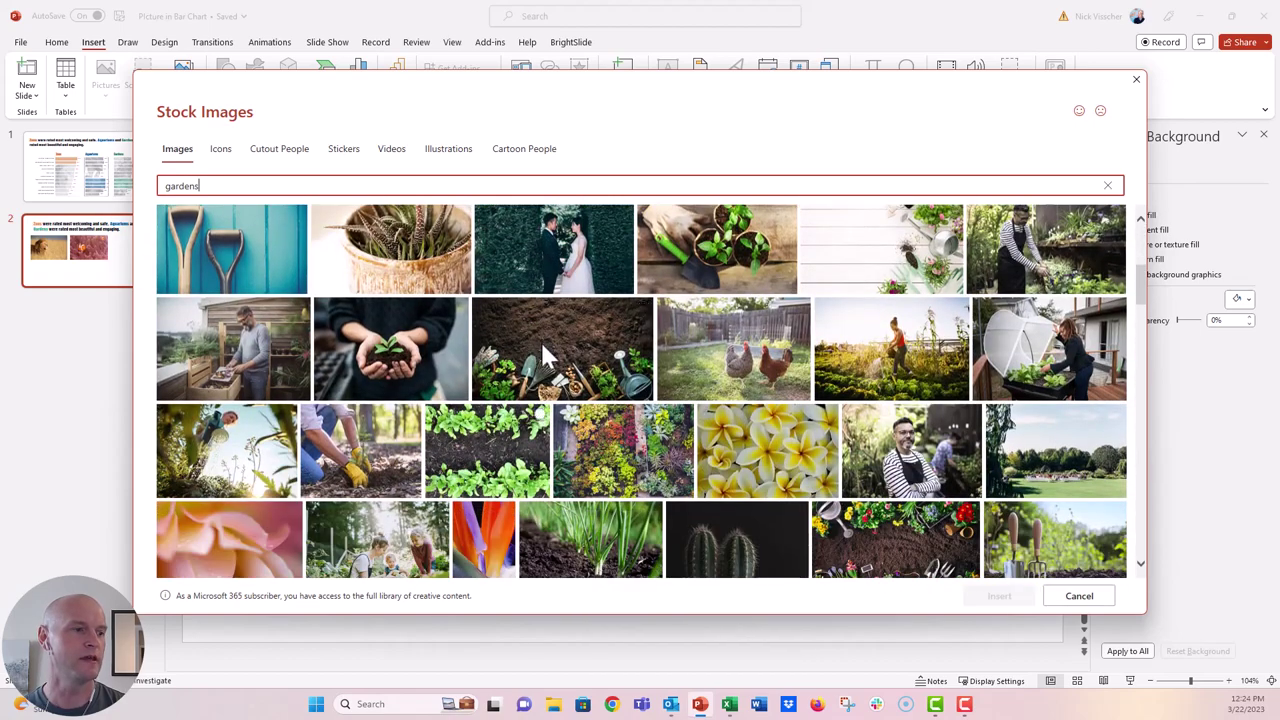
{"action": "left_click", "coordinate": [602, 470]}
{"action": "left_click", "coordinate": [990, 598]}
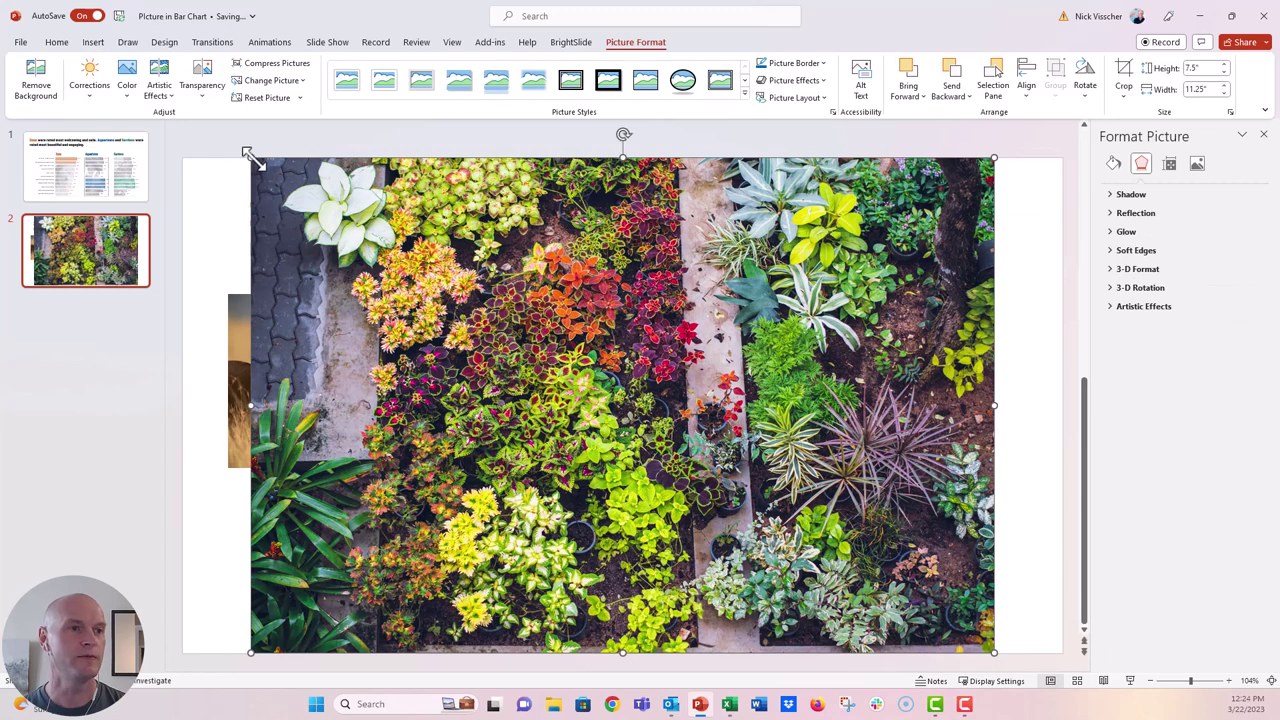
- Resize the garden photo to the same height and align it right of the clownfish
{"action": "left_click_drag", "start_coordinate": [251, 157], "coordinate": [700, 508]}
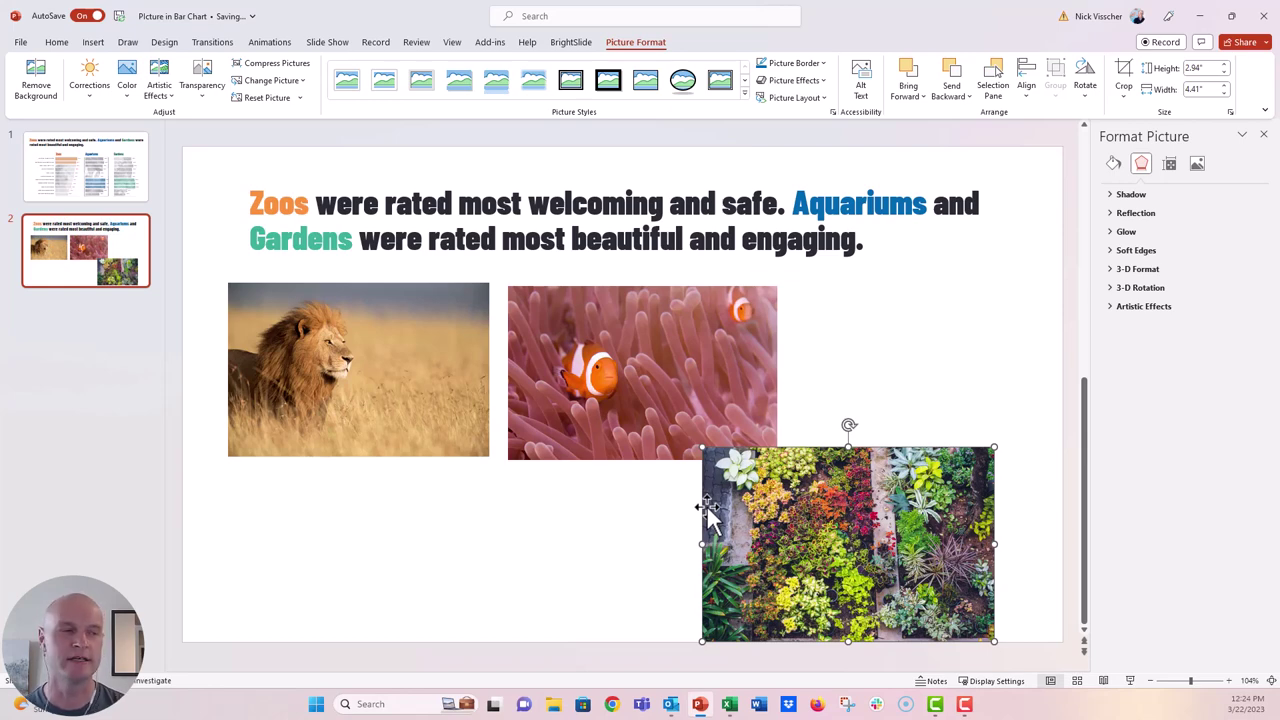
{"action": "left_click_drag", "start_coordinate": [740, 526], "coordinate": [767, 493]}
{"action": "mouse_move", "coordinate": [708, 423]}
{"action": "left_mouse_down"}
{"action": "mouse_move", "coordinate": [777, 463]}
{"action": "mouse_move", "coordinate": [726, 429]}
{"action": "left_mouse_up"}
{"action": "left_click_drag", "start_coordinate": [808, 473], "coordinate": [876, 349]}
{"action": "left_click", "coordinate": [402, 373]}
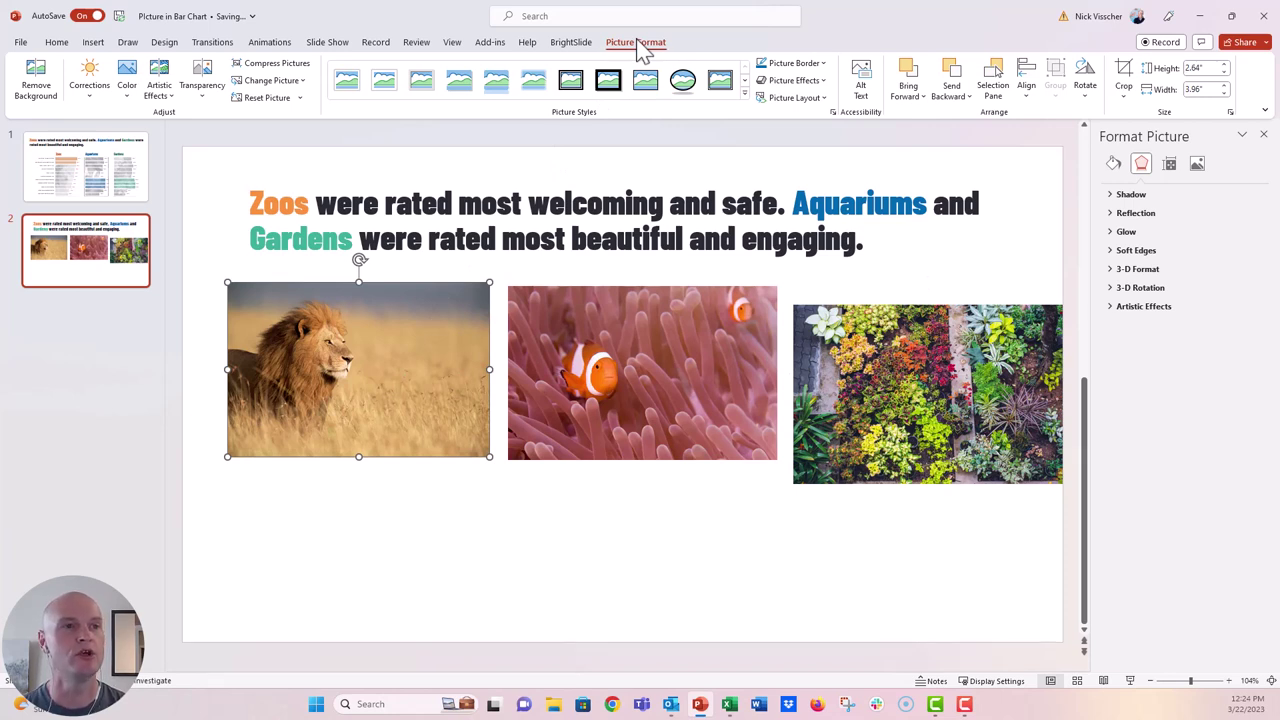
- Recolour the lion and clownfish photos with the washed-out Ice Blue, Background color 2 Light preset
{"action": "left_click", "coordinate": [127, 100]}
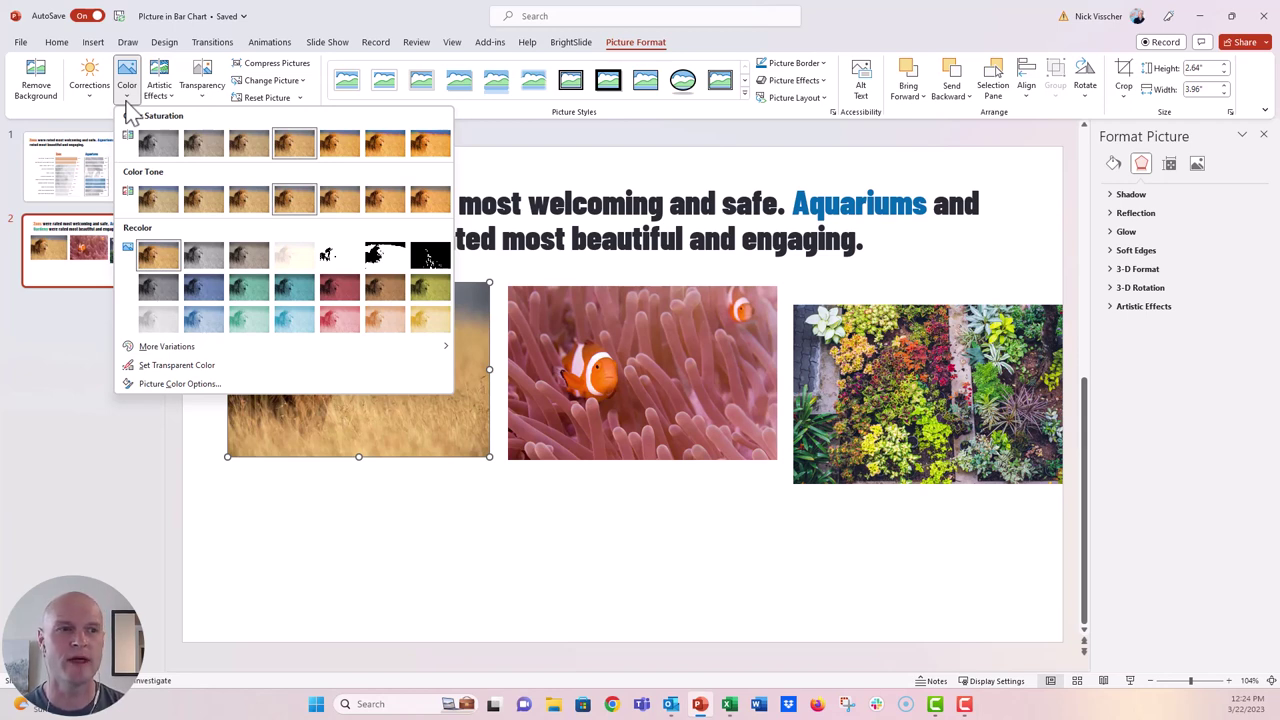
{"action": "left_click", "coordinate": [169, 325]}
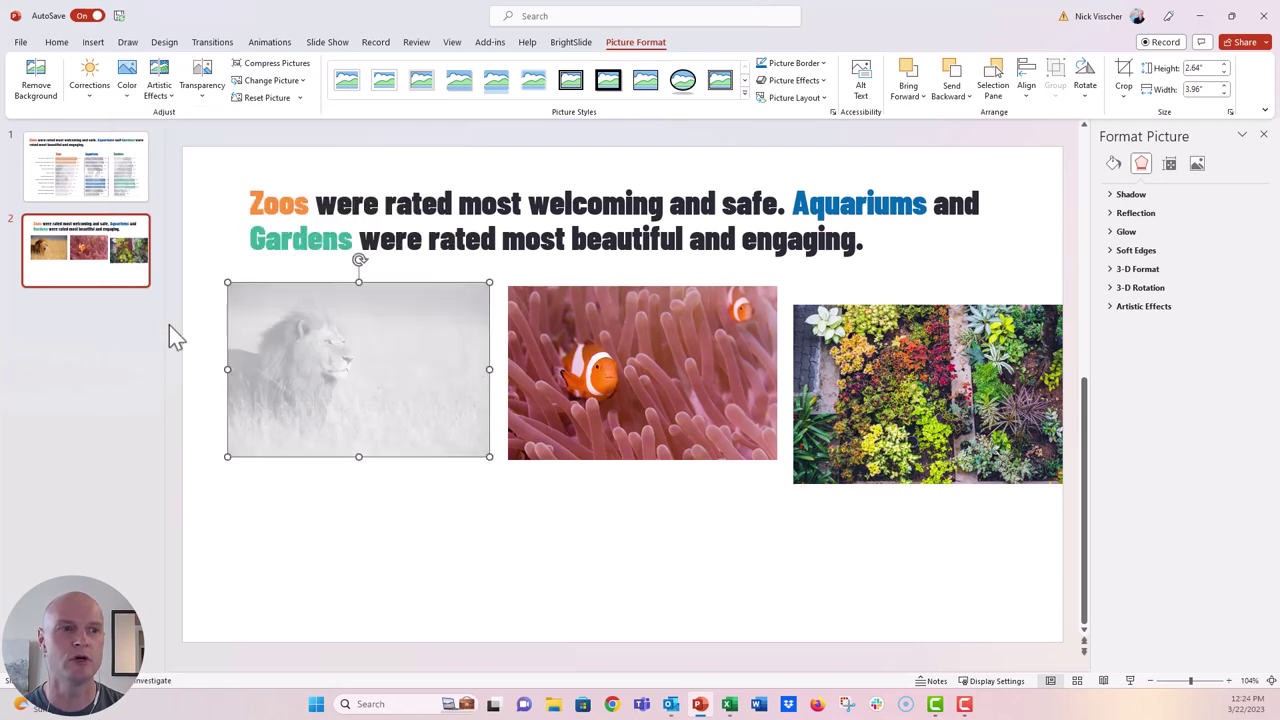
{"action": "left_click", "coordinate": [643, 345]}
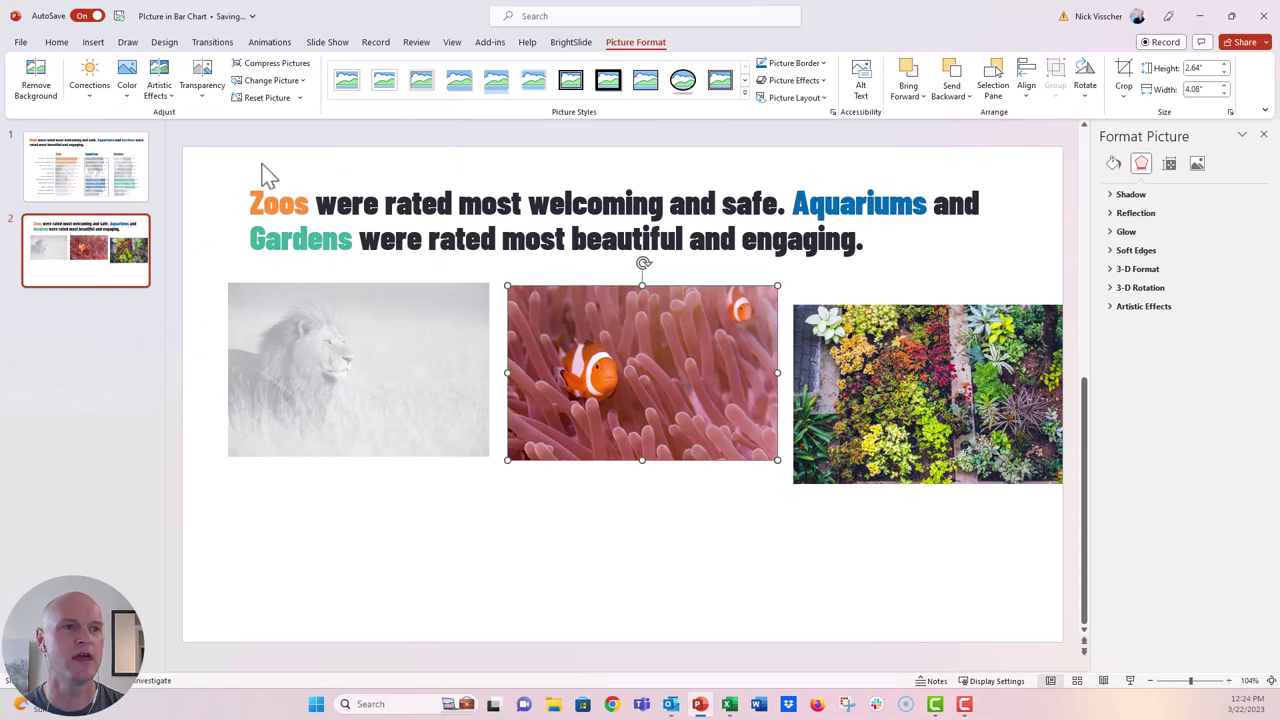
{"action": "left_click", "coordinate": [127, 80]}
{"action": "left_click", "coordinate": [157, 314]}
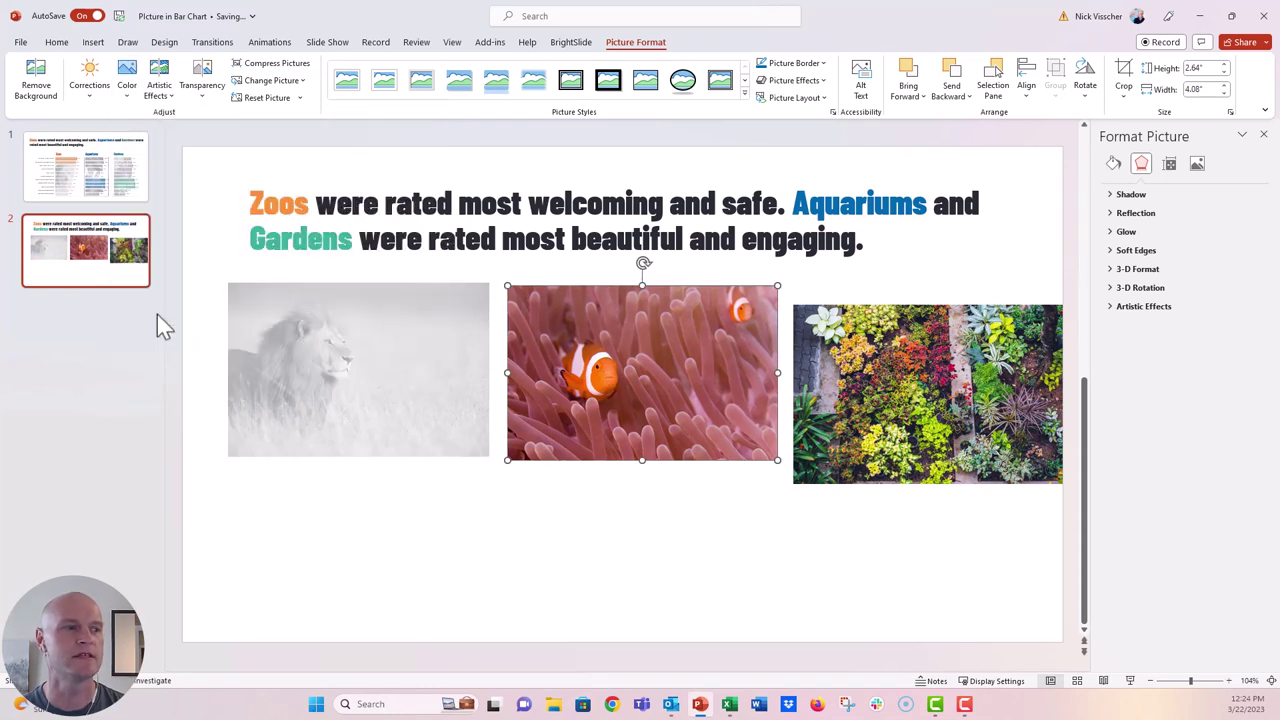
- Apply the same washed-out light grey recolour to the garden photo
{"action": "left_click", "coordinate": [893, 430]}
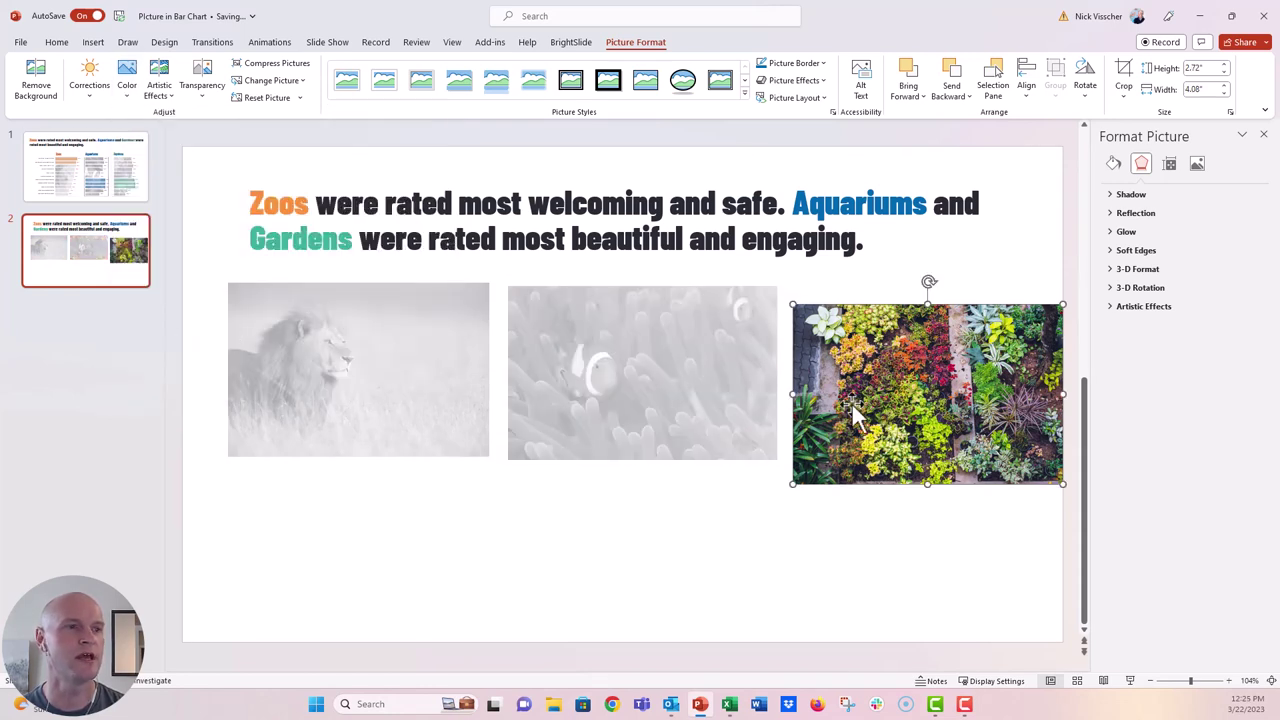
{"action": "left_click", "coordinate": [128, 97]}
{"action": "left_click", "coordinate": [155, 318]}
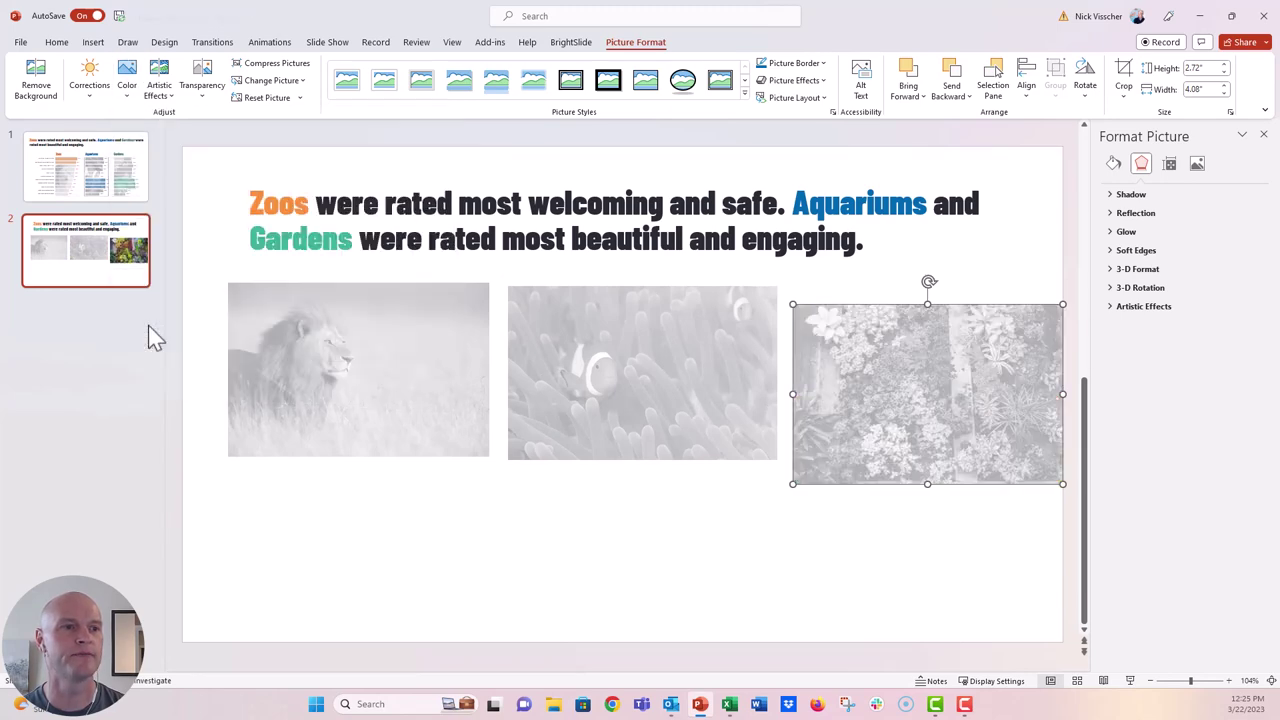
{"action": "left_click", "coordinate": [1150, 681]}
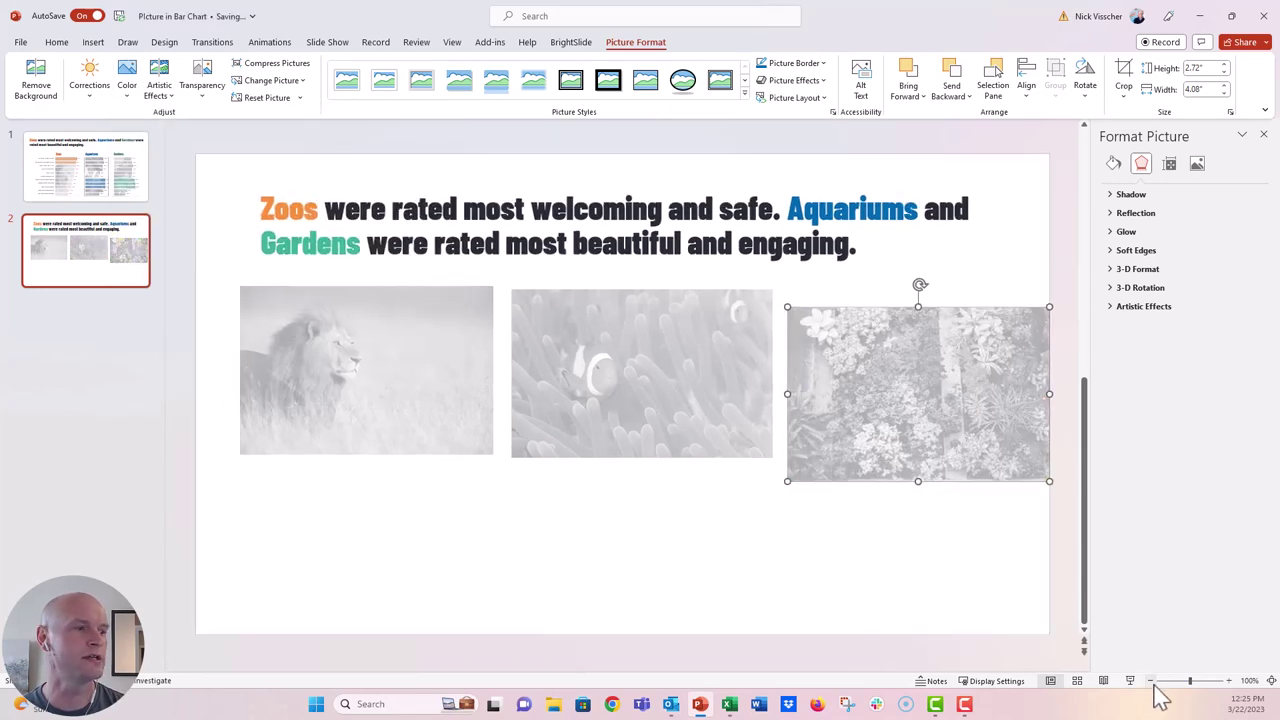
- Stack the lion, clownfish and garden photos on the pasteboard left of the slide, then switch to Excel
{"action": "left_click_drag", "start_coordinate": [466, 413], "coordinate": [171, 297]}
{"action": "left_click_drag", "start_coordinate": [640, 377], "coordinate": [230, 430]}
{"action": "left_click_drag", "start_coordinate": [936, 394], "coordinate": [255, 570]}
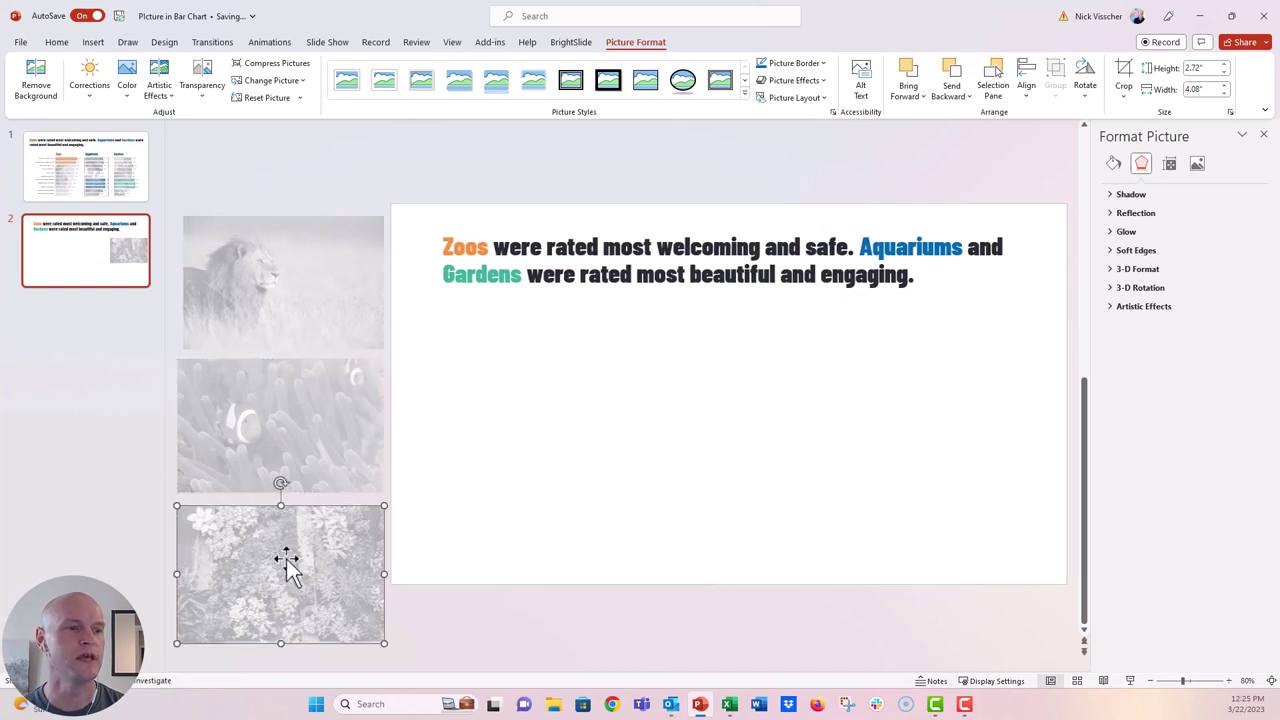
{"action": "left_click", "coordinate": [451, 503]}
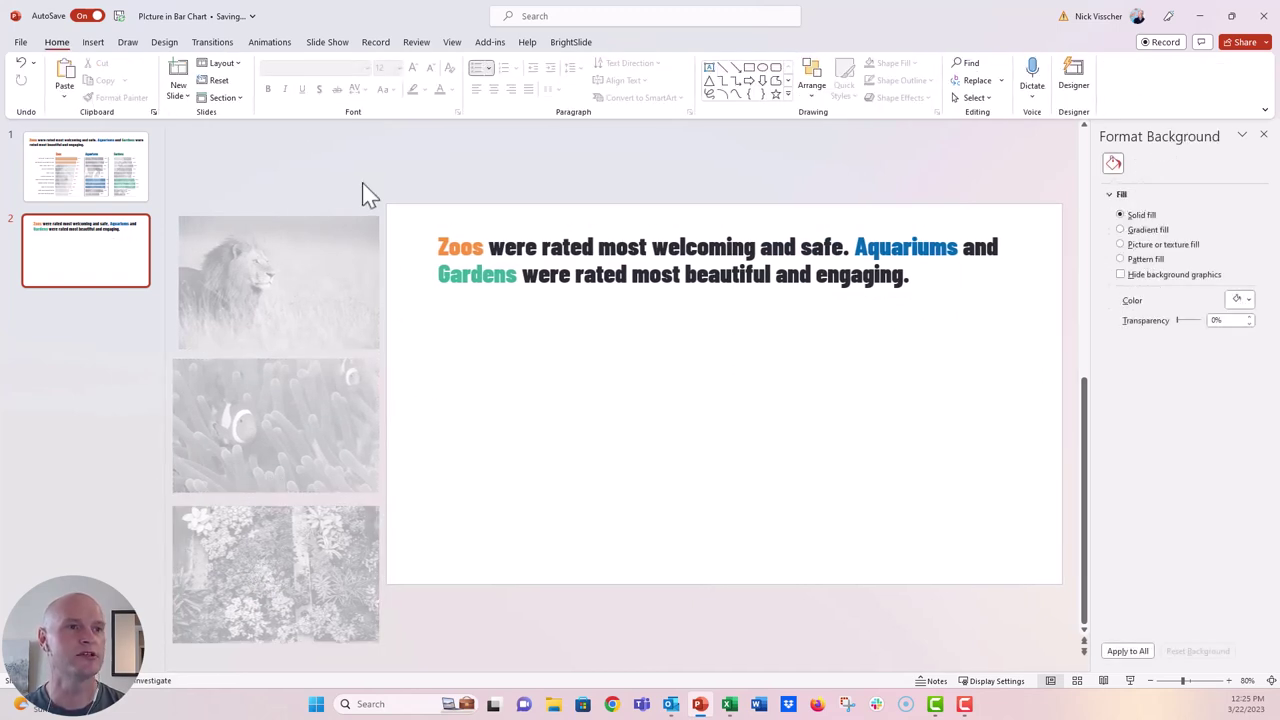
{"action": "left_click", "coordinate": [729, 704]}
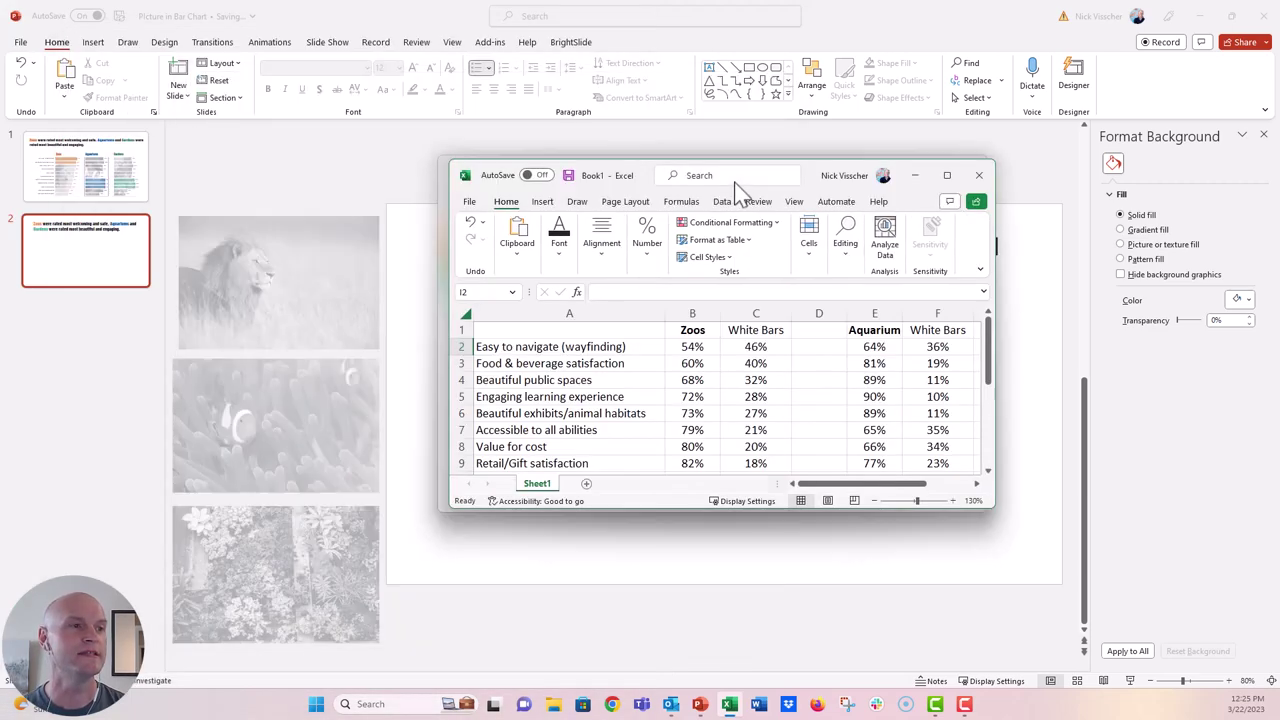
- Maximize the Excel window and check the rating category labels in A2:A12
{"action": "left_click", "coordinate": [949, 177]}
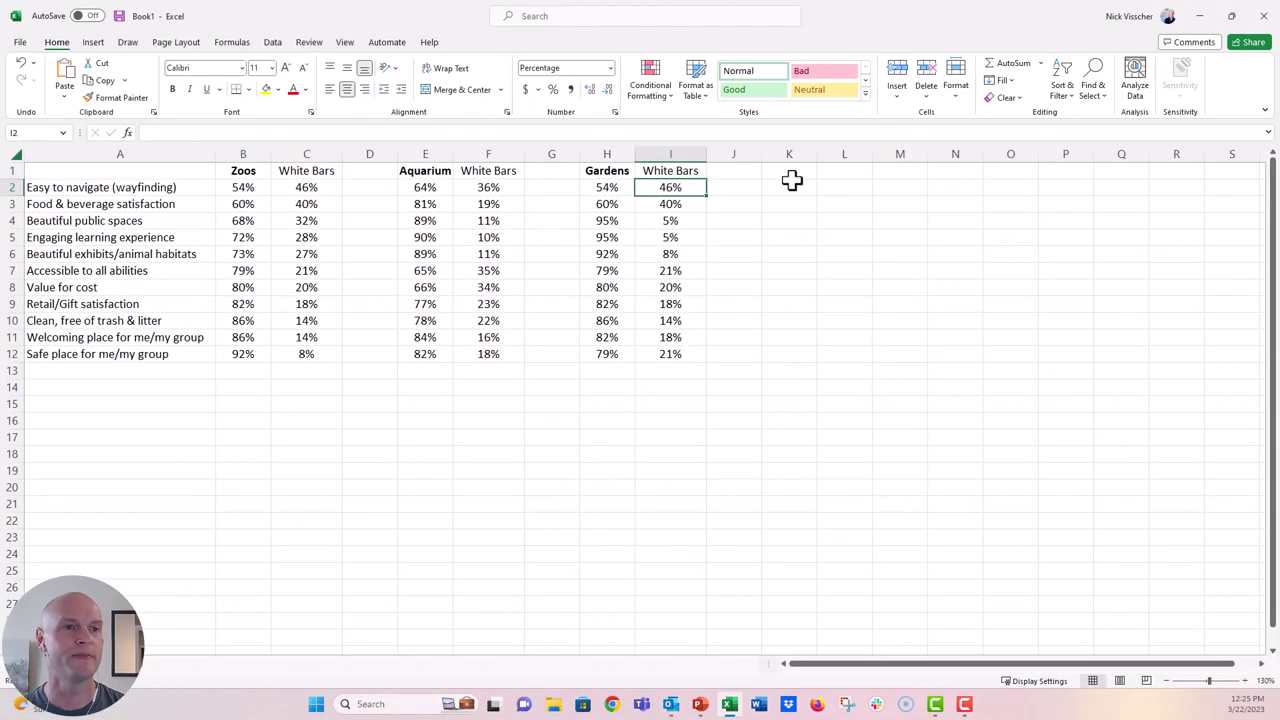
{"action": "left_click", "coordinate": [186, 190]}
{"action": "left_click_drag", "start_coordinate": [186, 190], "coordinate": [177, 354]}
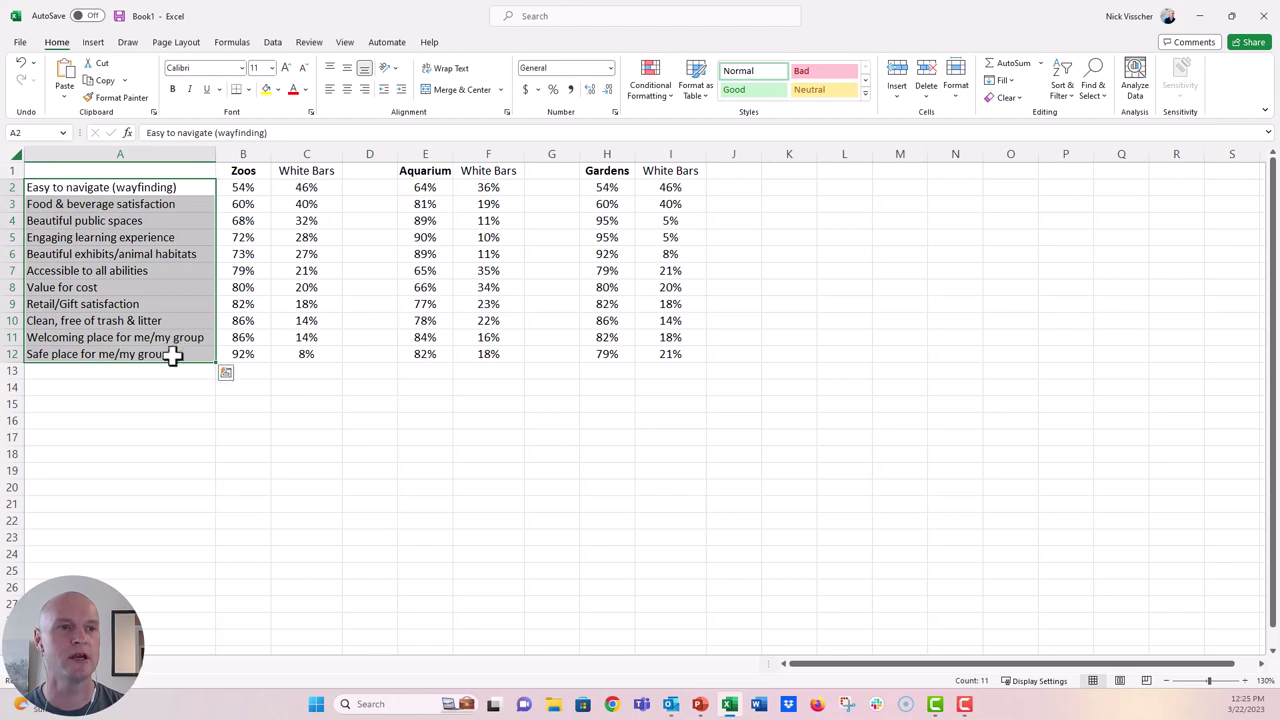
{"action": "left_click", "coordinate": [163, 484]}
- Check the Zoos, Aquarium and Gardens percentage columns, then select the table A2:I12
{"action": "left_click_drag", "start_coordinate": [226, 188], "coordinate": [226, 337]}
{"action": "left_click_drag", "start_coordinate": [414, 189], "coordinate": [420, 355]}
{"action": "left_click_drag", "start_coordinate": [607, 188], "coordinate": [594, 360]}
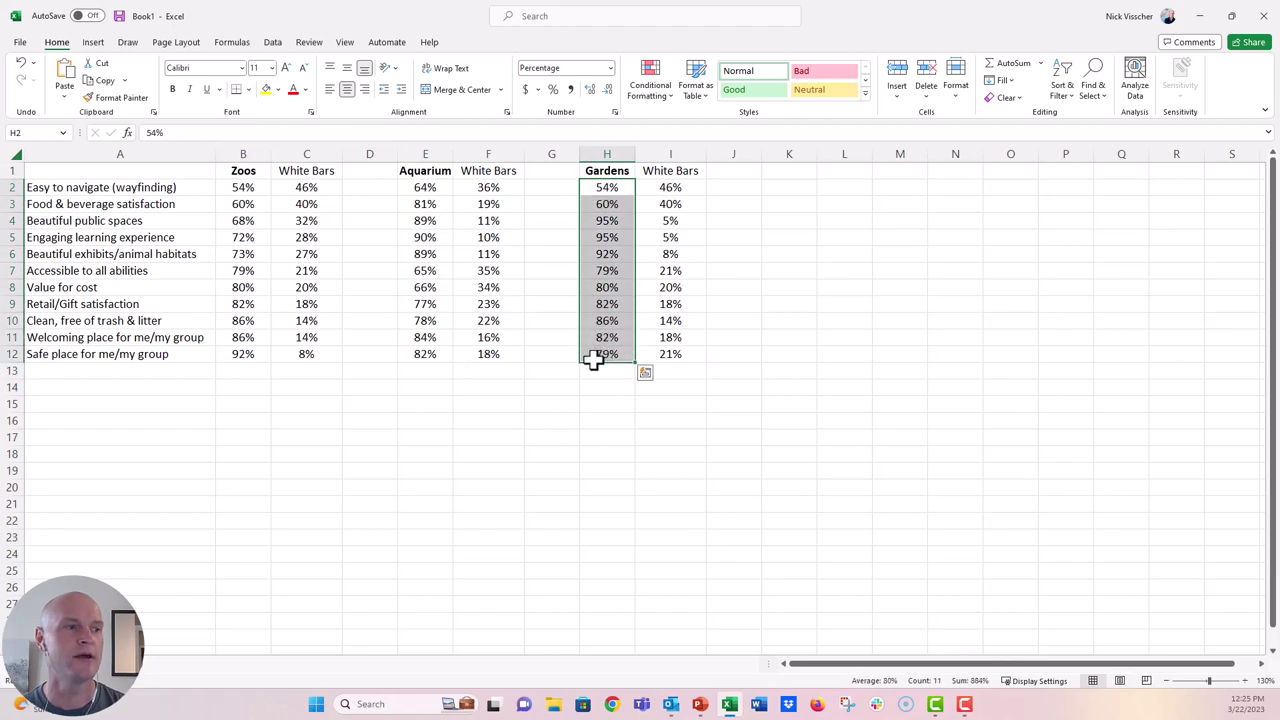
{"action": "left_click", "coordinate": [476, 424]}
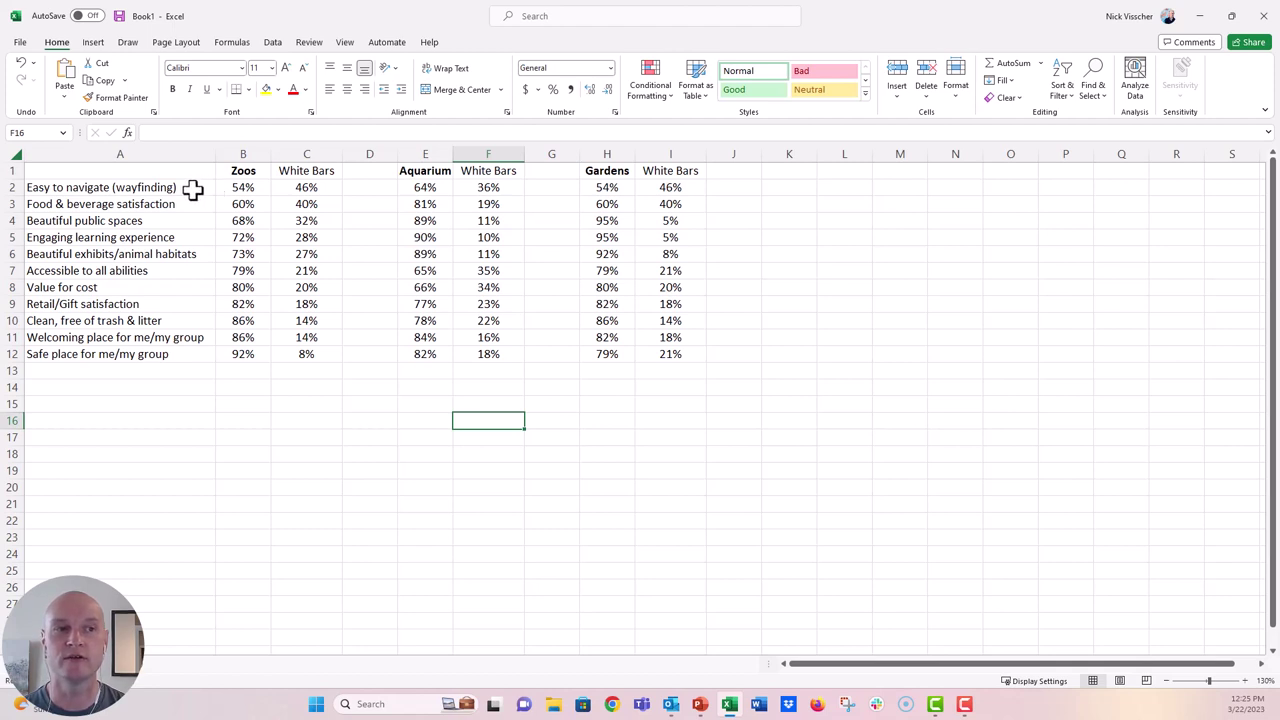
{"action": "left_click_drag", "start_coordinate": [230, 189], "coordinate": [655, 357]}
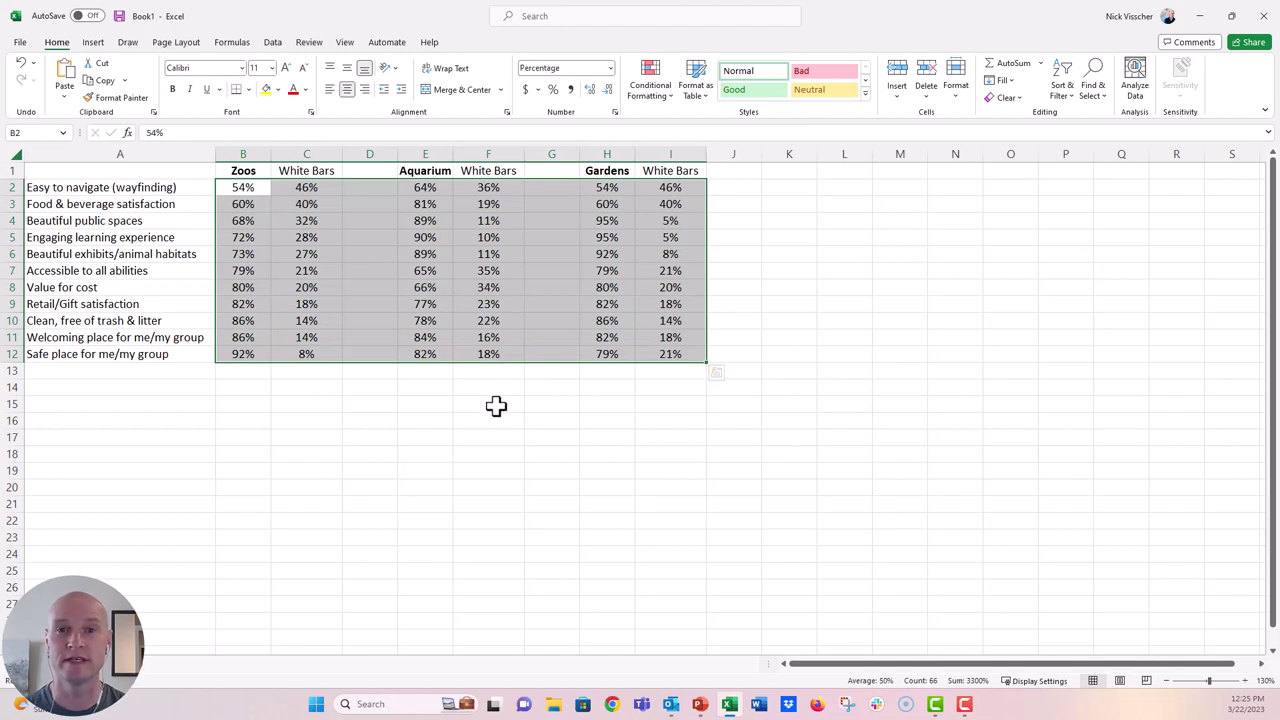
{"action": "left_click_drag", "start_coordinate": [149, 187], "coordinate": [671, 357]}
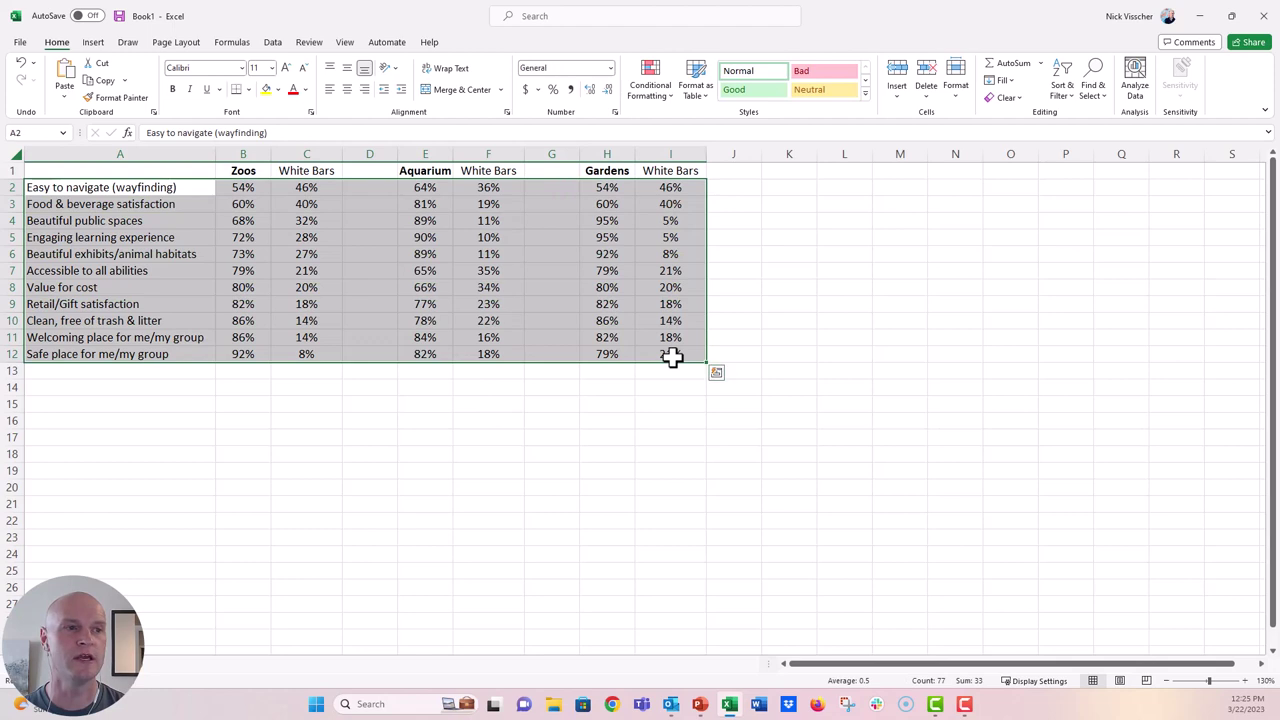
- Custom-sort A2:I12 by Column B (Zoos), smallest to largest
{"action": "right_click", "coordinate": [388, 222]}
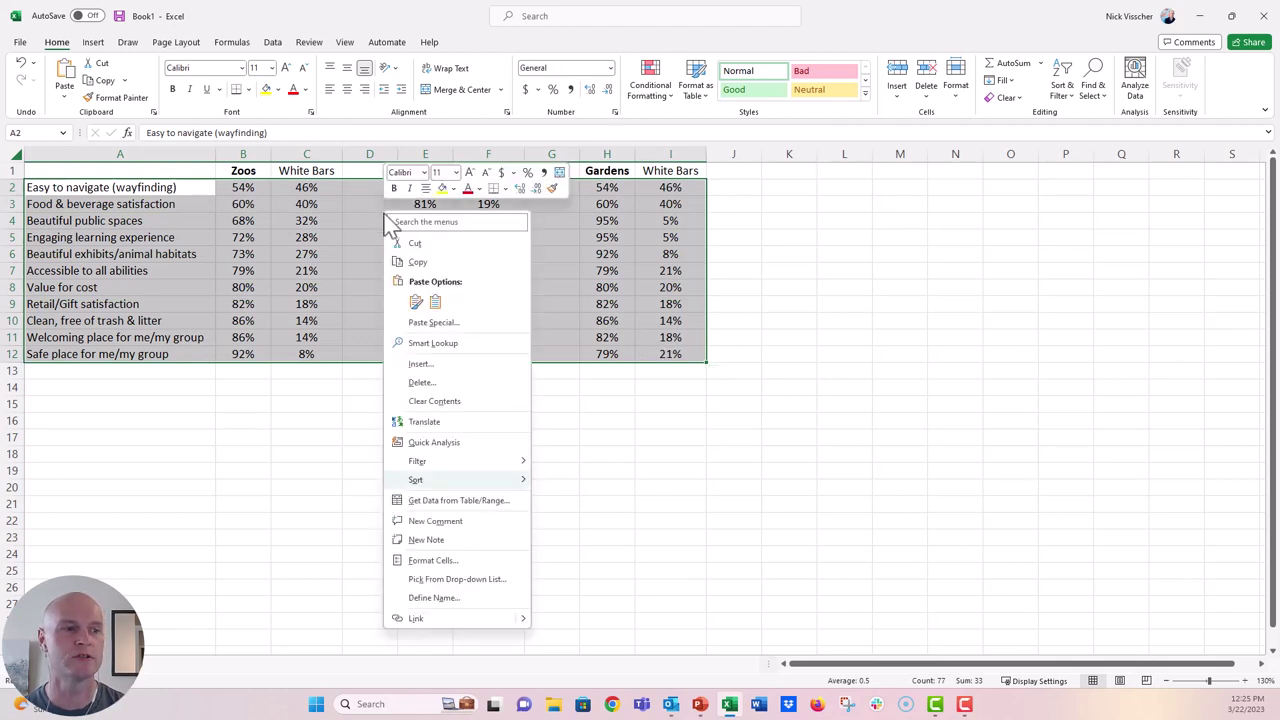
{"action": "mouse_move", "coordinate": [460, 480]}
{"action": "left_click", "coordinate": [622, 575]}
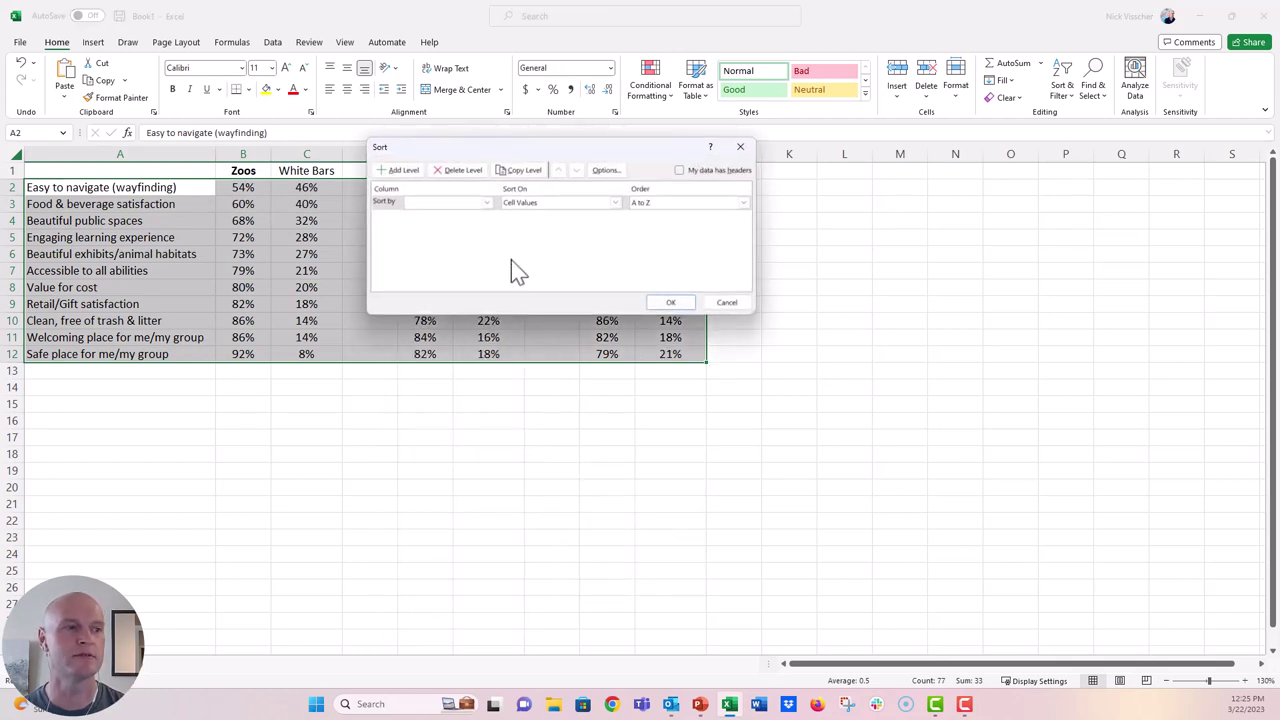
{"action": "left_click", "coordinate": [489, 202]}
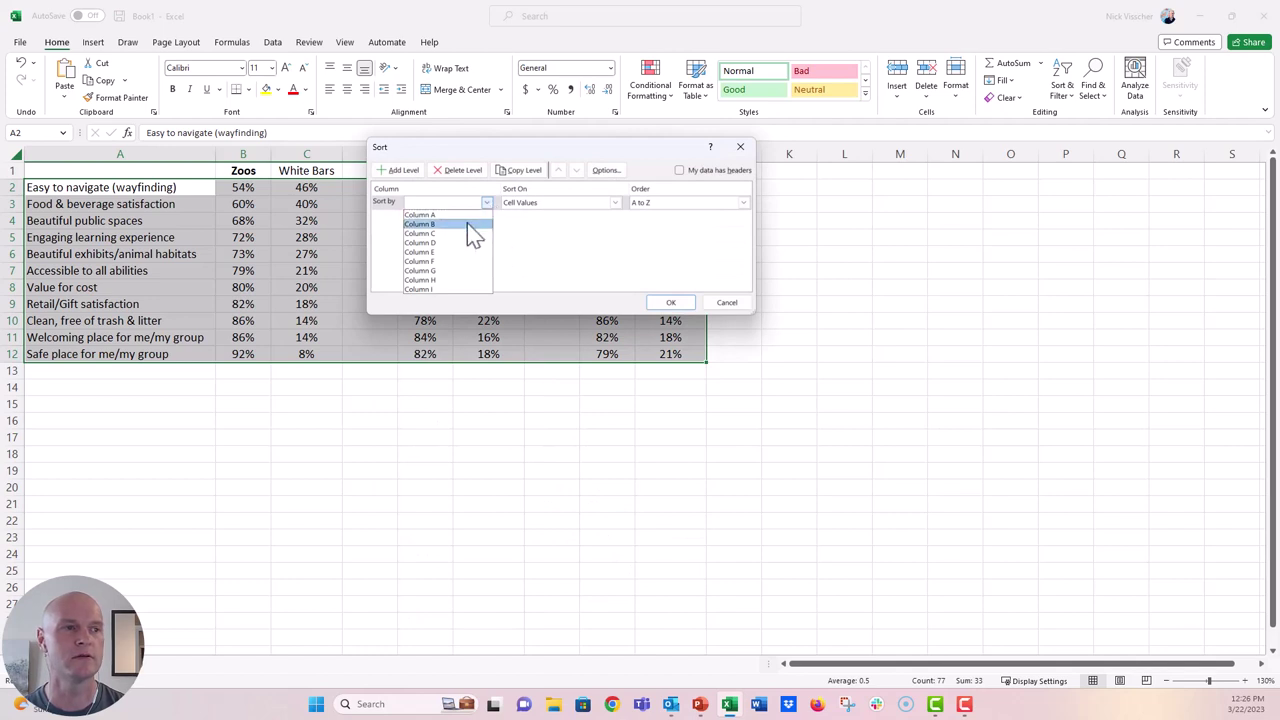
{"action": "left_click", "coordinate": [467, 224]}
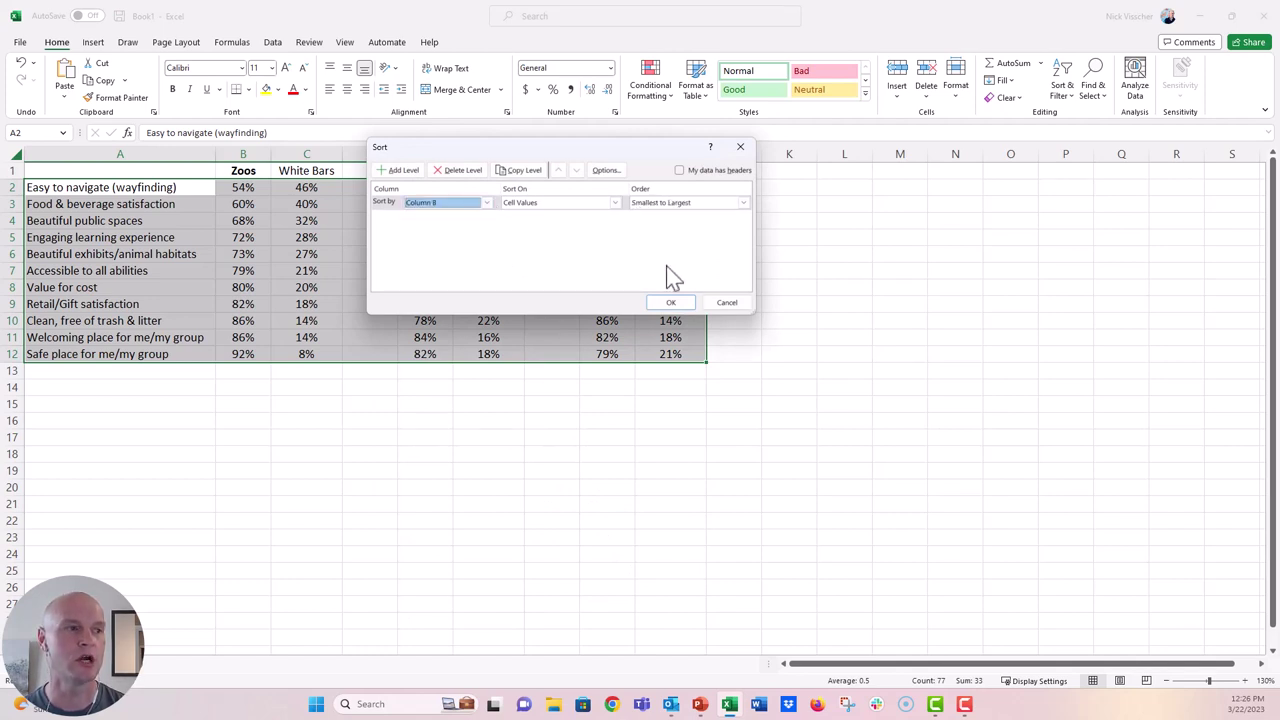
{"action": "left_click", "coordinate": [680, 303]}
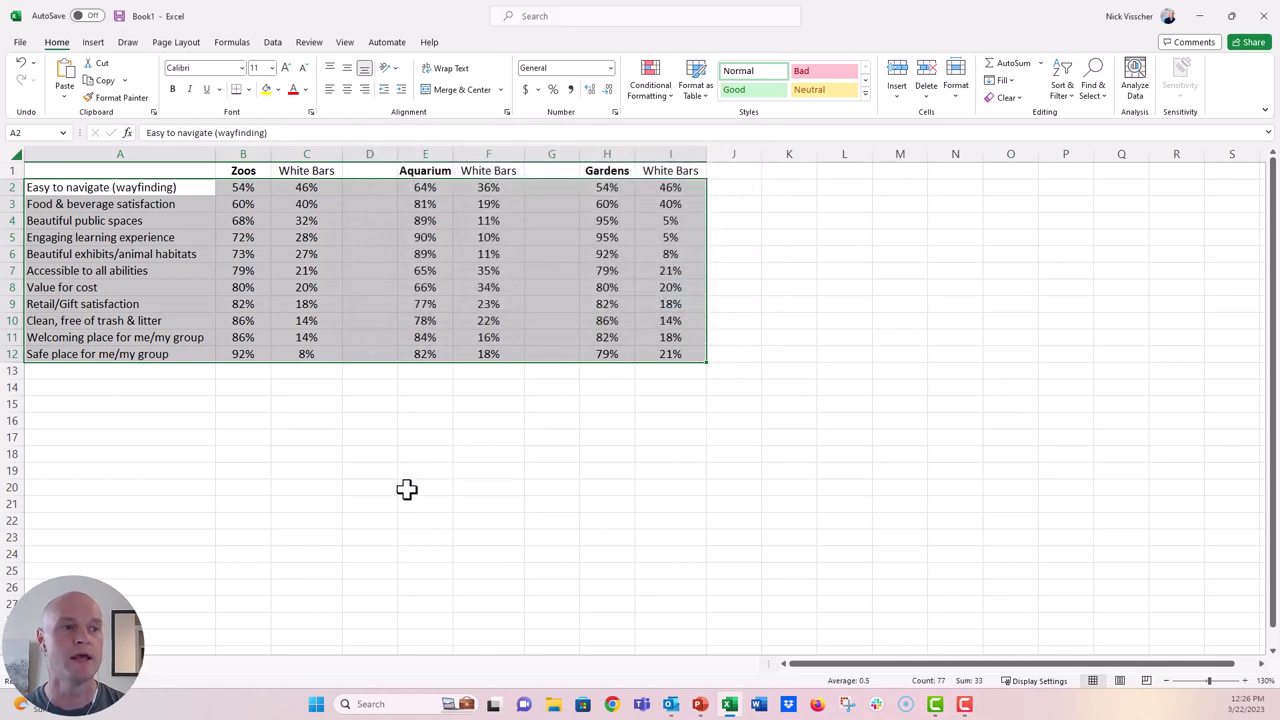